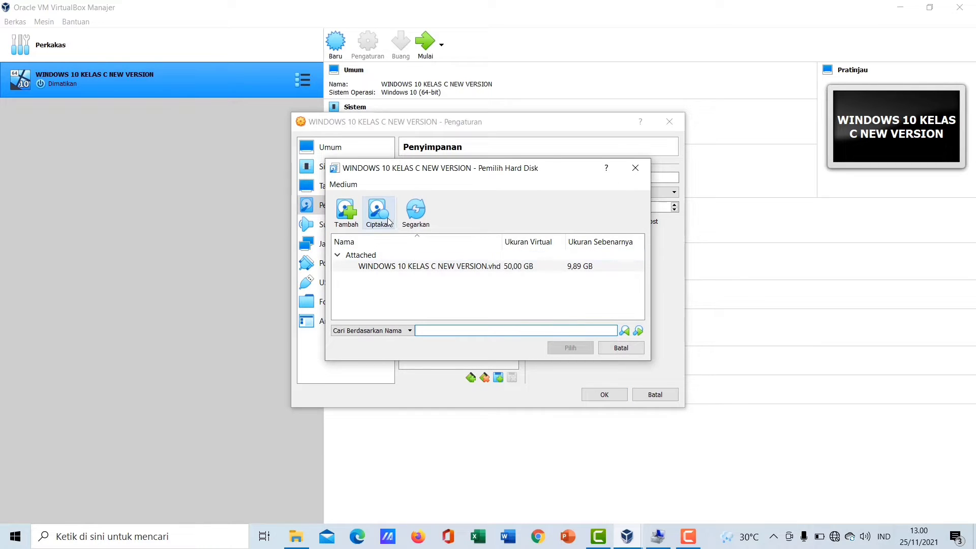
Begin creating a new virtual hard disk of type VHD with dynamically allocated storage.
left_click(381, 220)
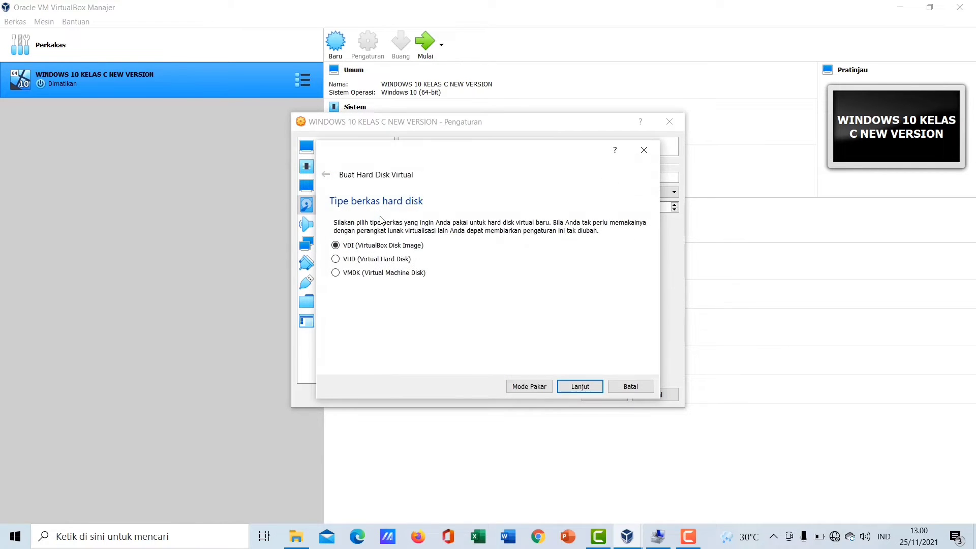
left_click(389, 261)
left_click(572, 389)
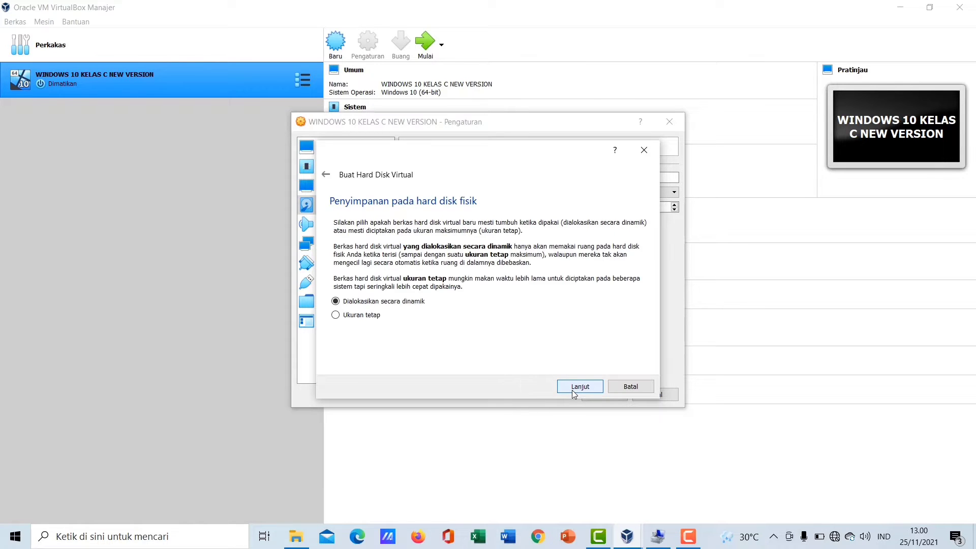
left_click(572, 389)
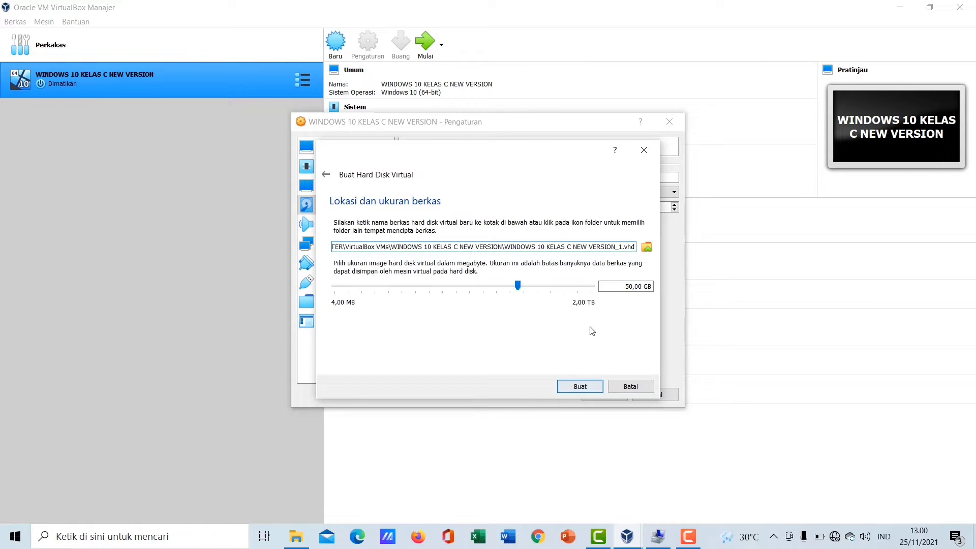
Set the new disk's size to 5 GB, name its file DISK 1_1.vhd and create it.
left_click(629, 289)
left_click_drag(629, 289, 645, 289)
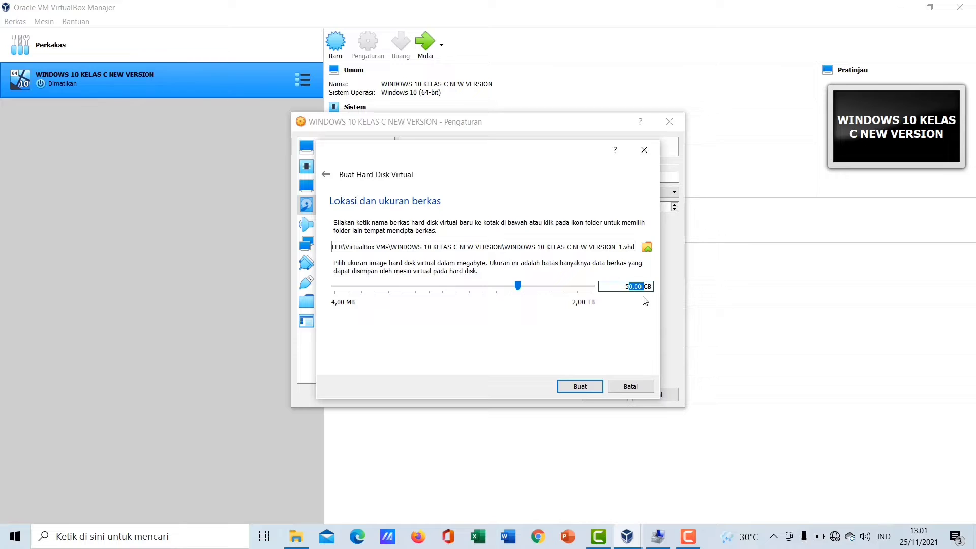
key("BackSpace")
left_click(534, 249)
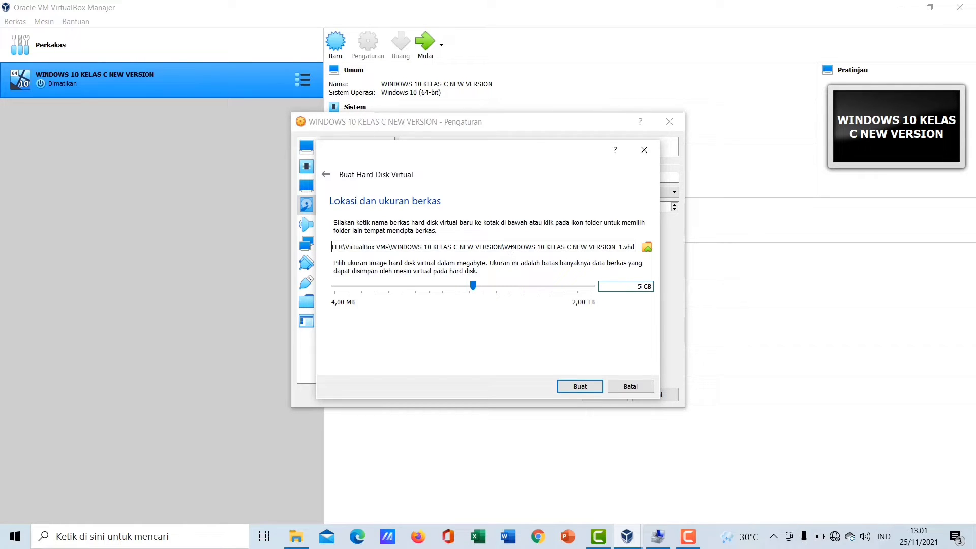
left_click_drag(505, 249, 616, 257)
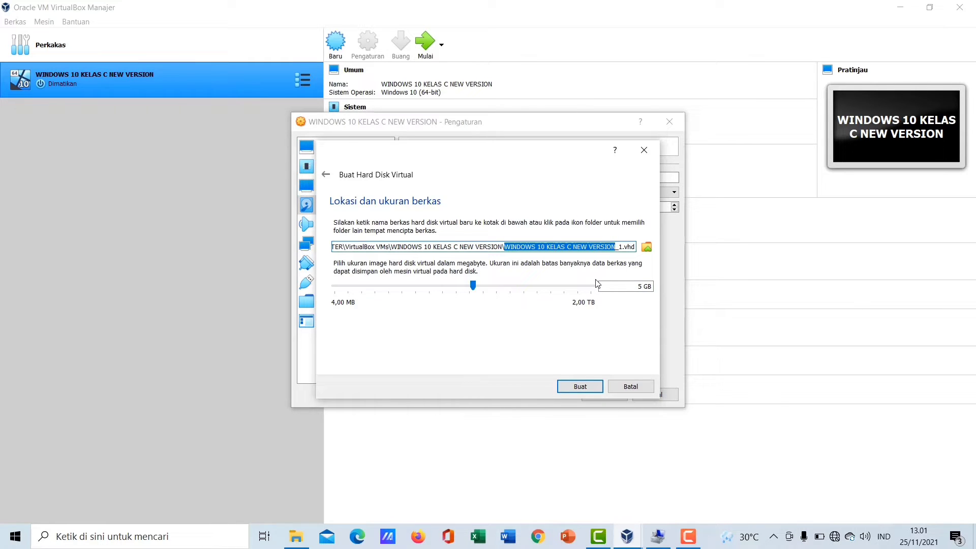
type("DISK")
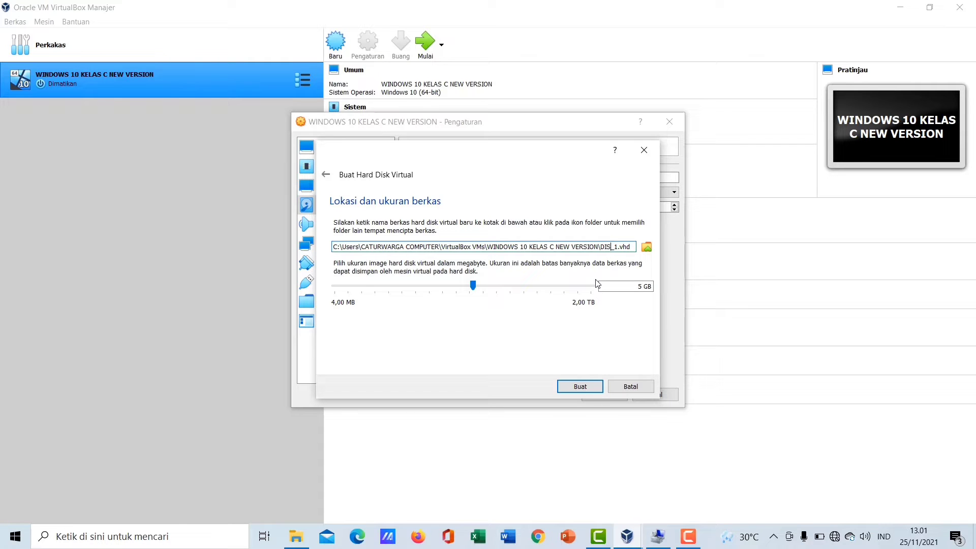
type(" 1")
left_click(579, 382)
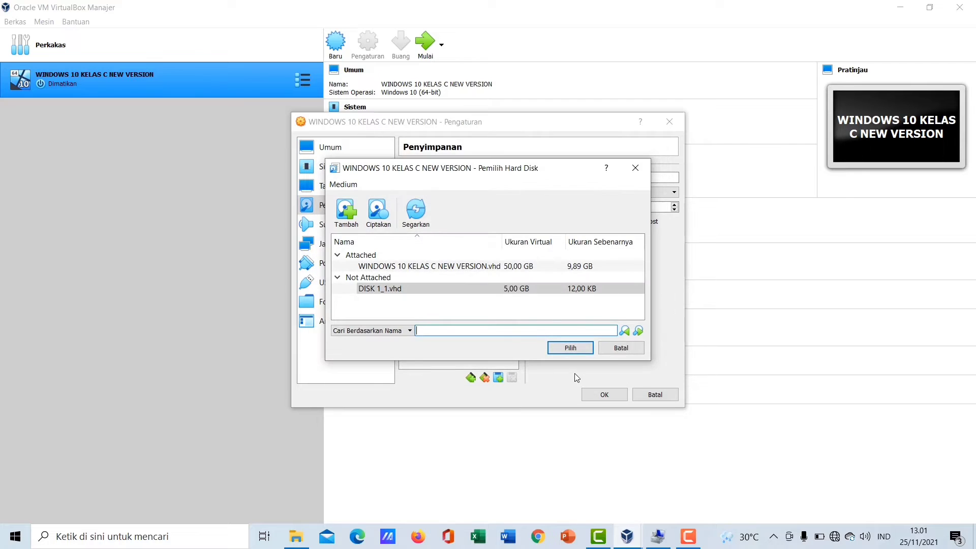
Create a second dynamically allocated VHD disk of 5 GB with the file name DISK 2_1.vhd.
left_click(378, 211)
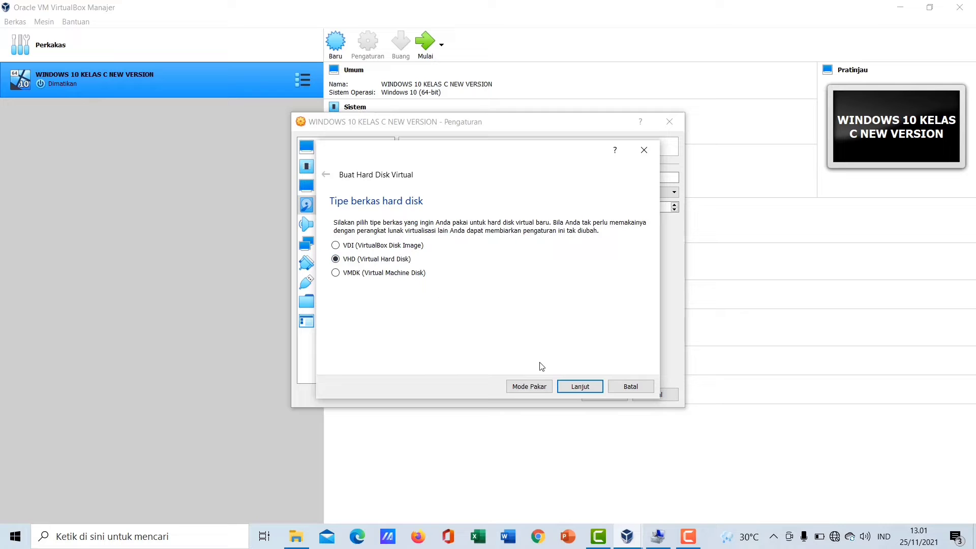
left_click(580, 386)
left_click(581, 386)
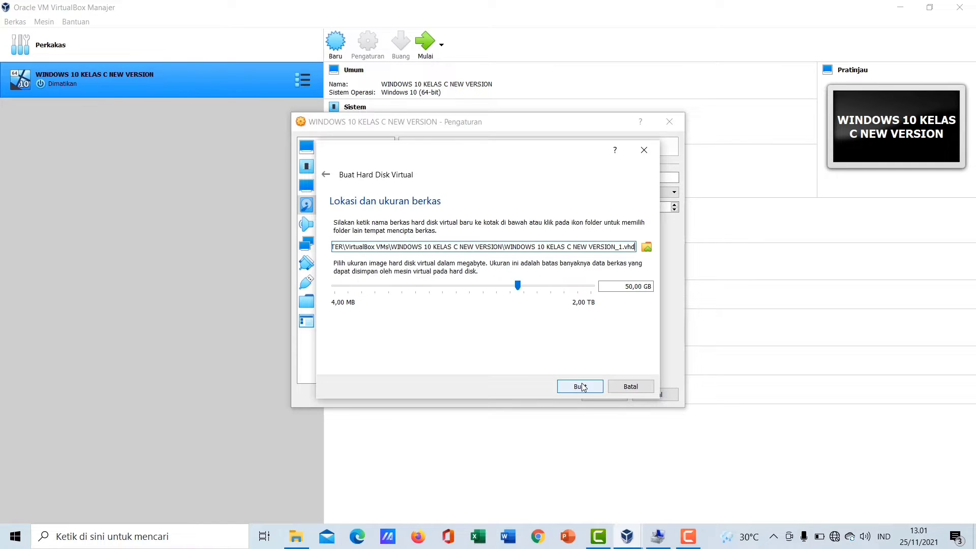
left_click_drag(628, 286, 644, 290)
key("BackSpace")
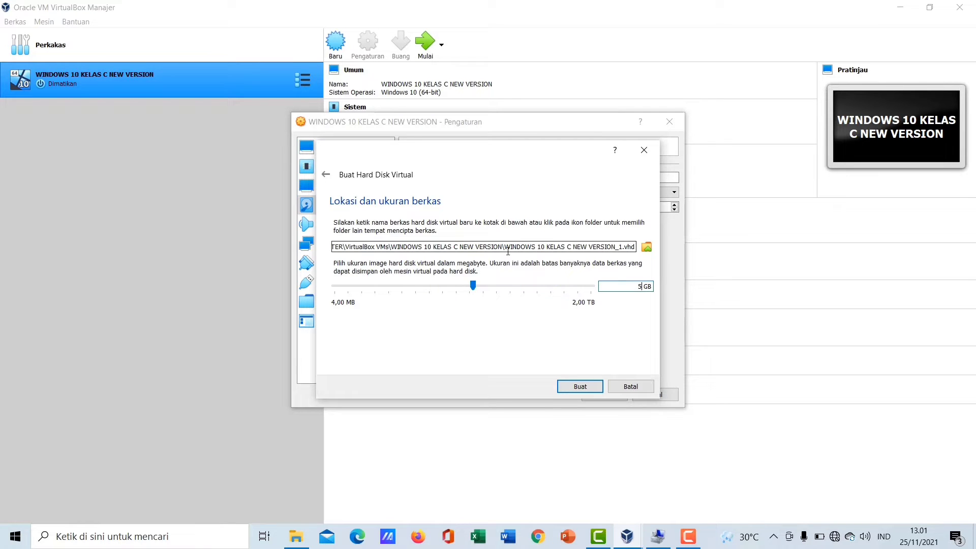
left_click_drag(506, 249, 617, 249)
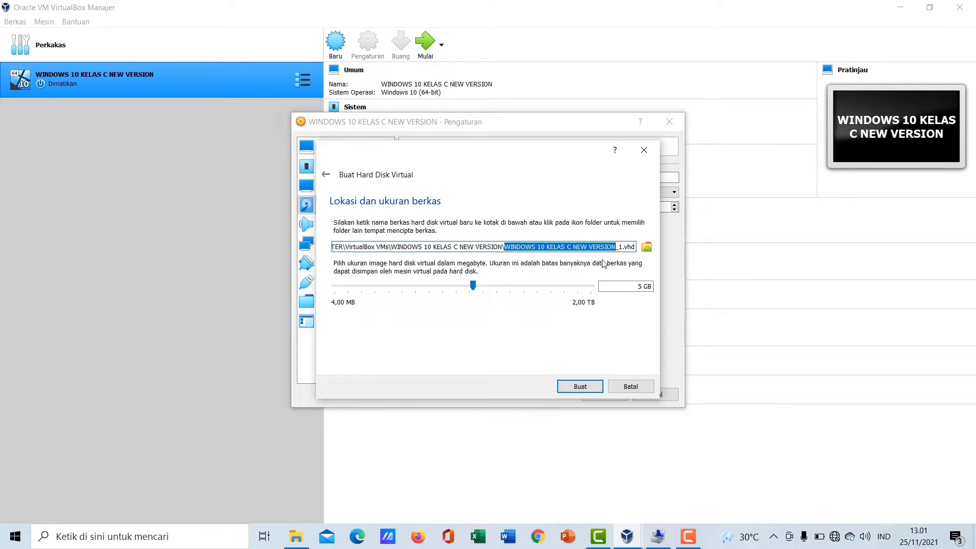
type("DISK ")
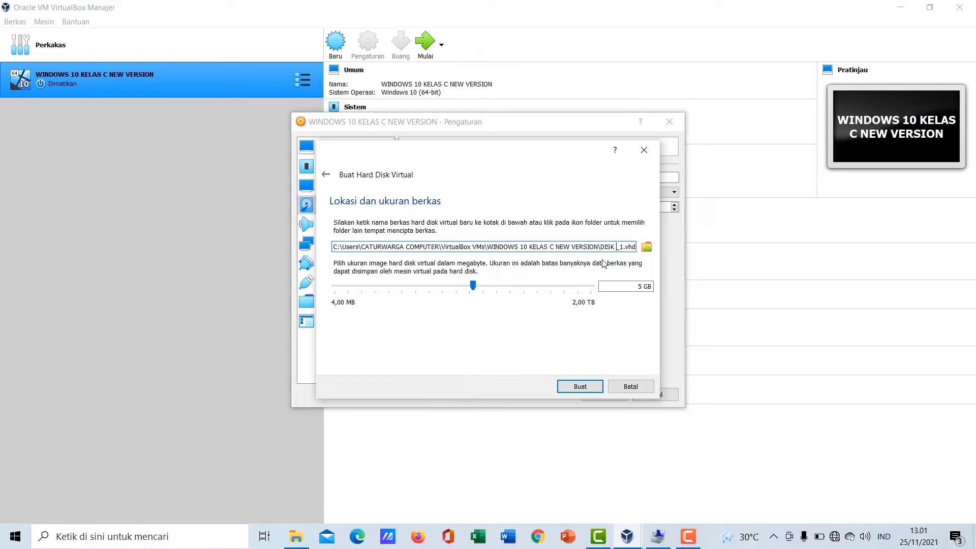
type("2")
left_click(577, 386)
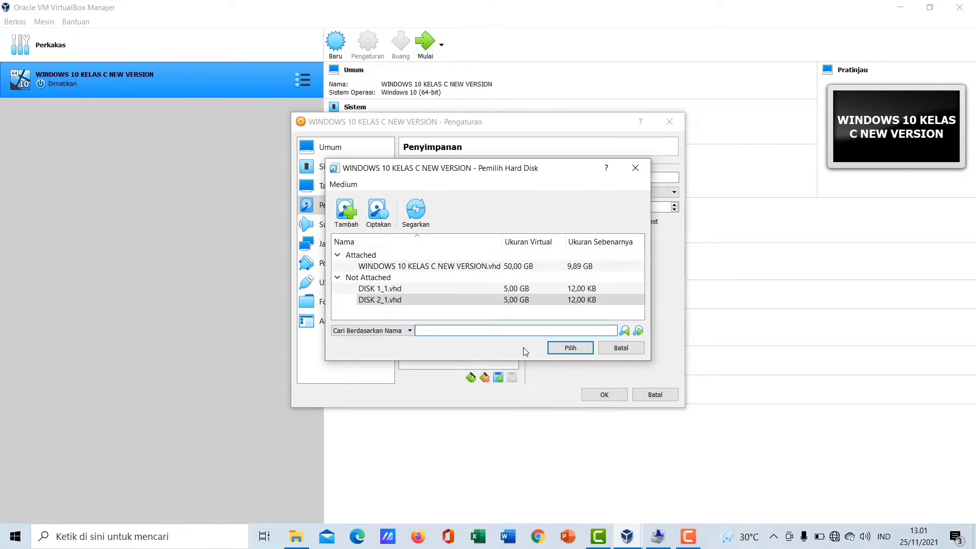
Attach DISK 1_1.vhd and DISK 2_1.vhd to the SATA controller and save the virtual machine settings.
left_click(451, 290)
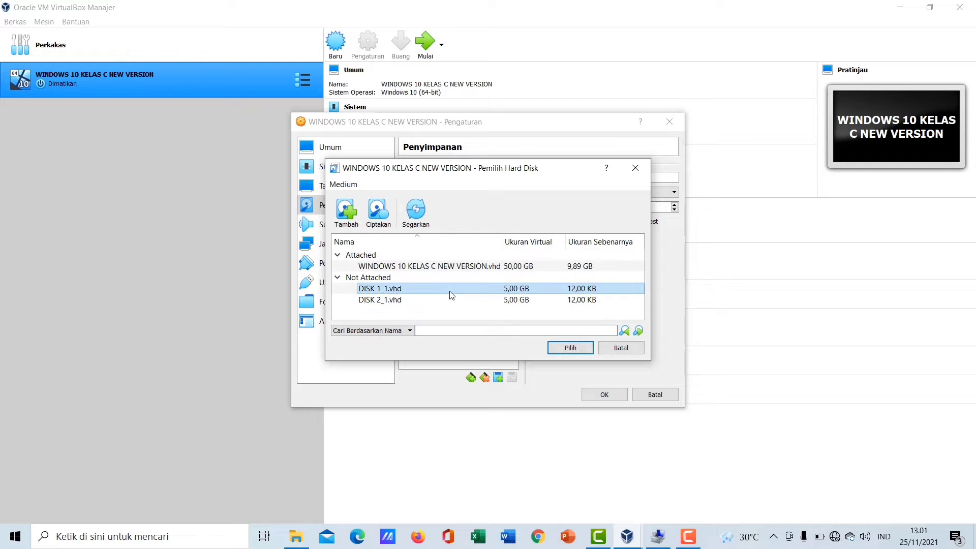
left_click(571, 348)
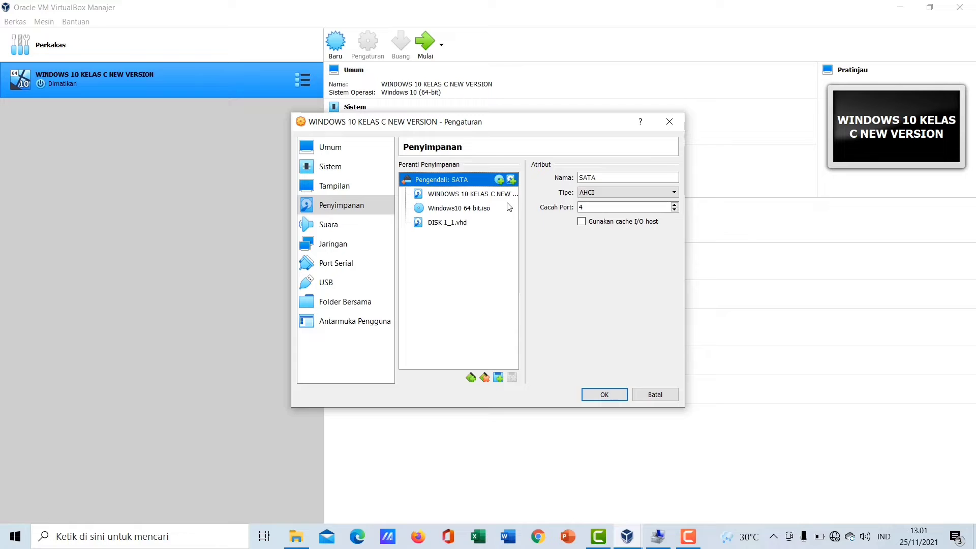
left_click(512, 181)
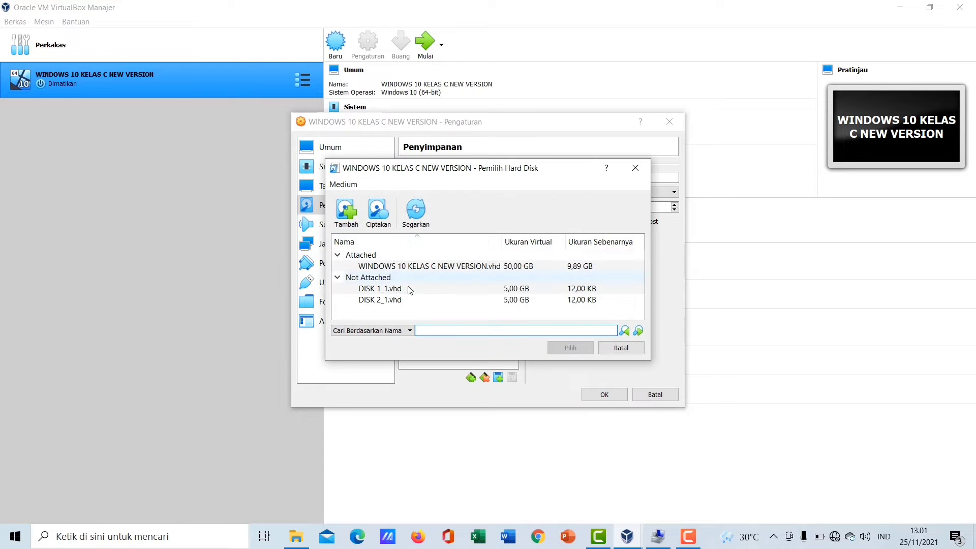
left_click(410, 300)
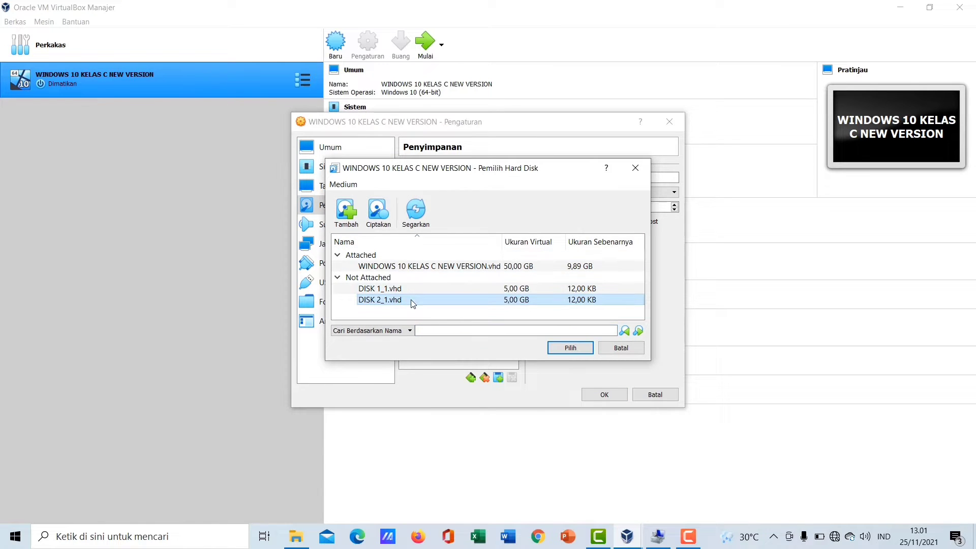
left_click(579, 347)
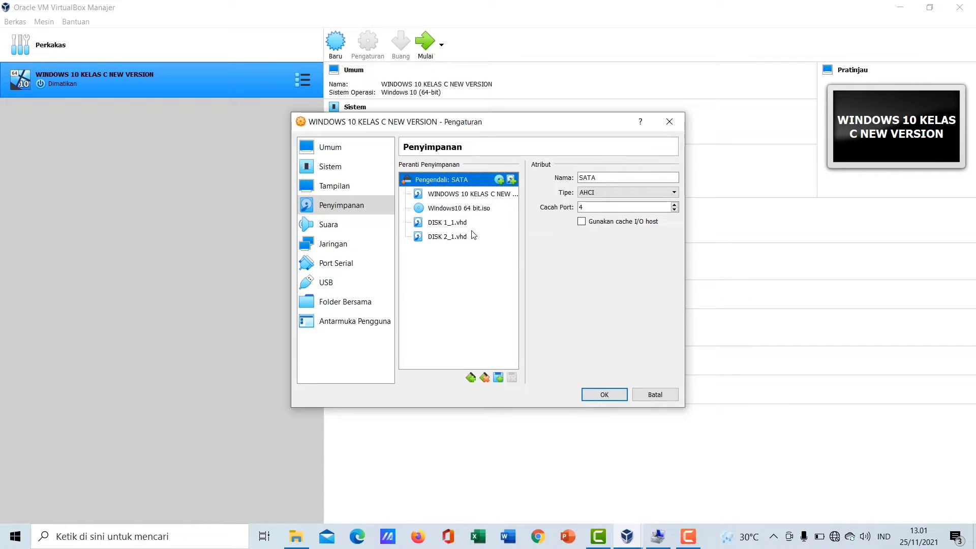
left_click(601, 399)
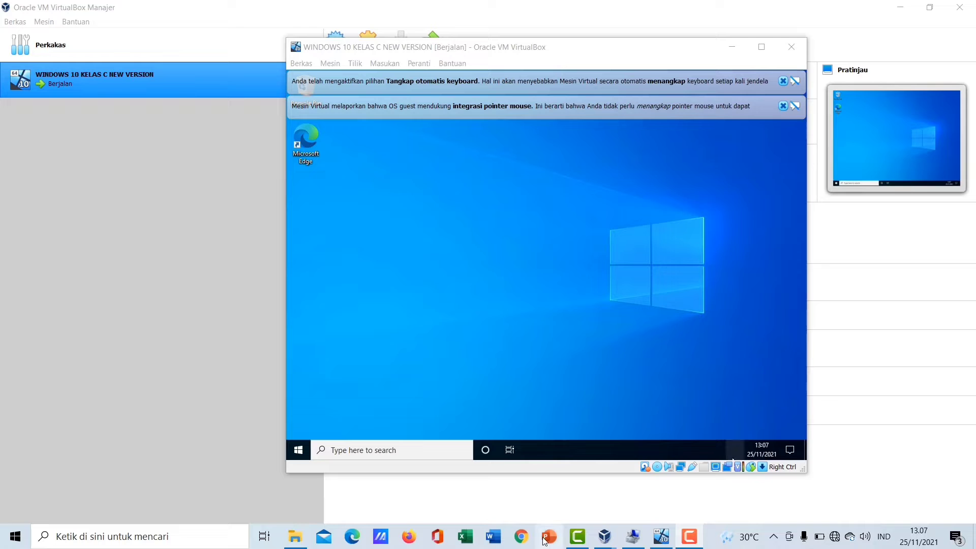
Search for "computer" inside the running Windows 10 virtual machine and open Computer Management.
left_click(409, 449)
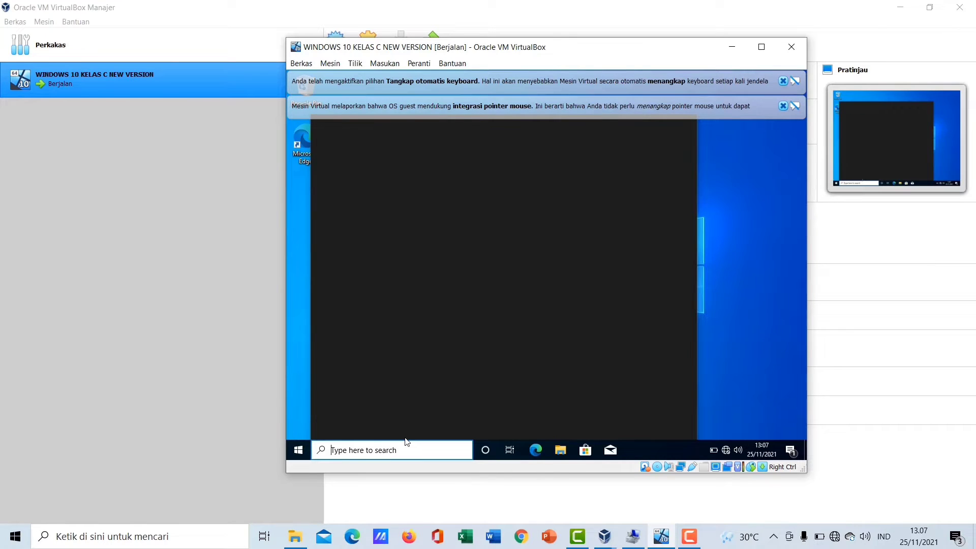
type("co")
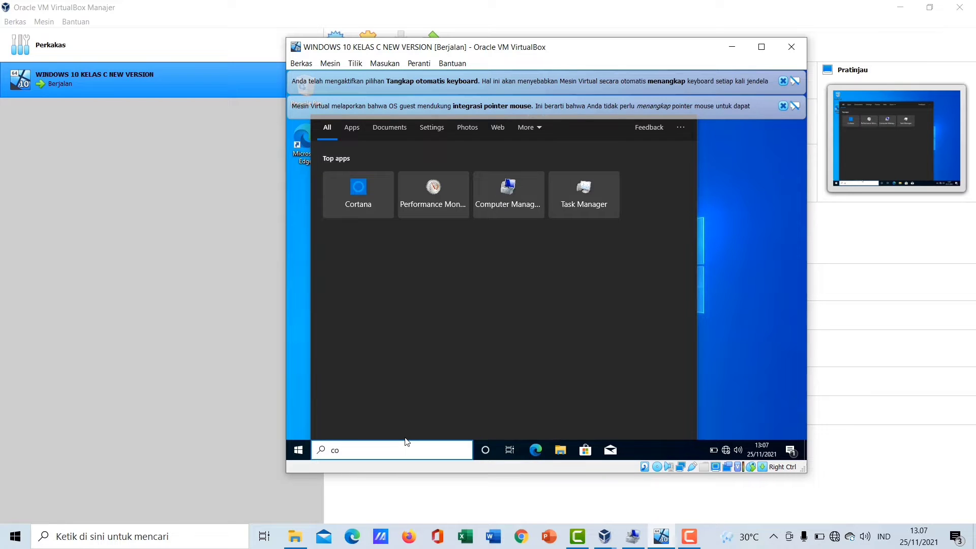
type("m")
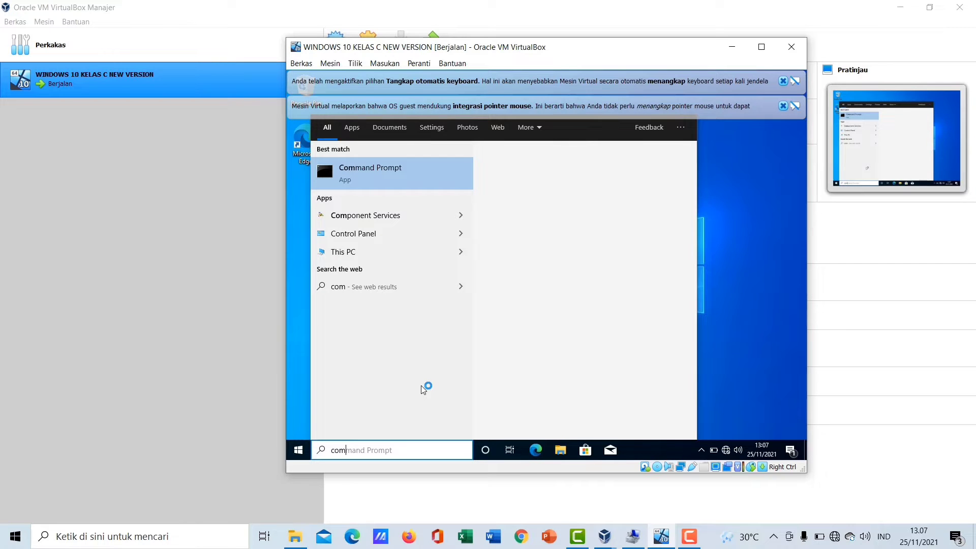
type("puter")
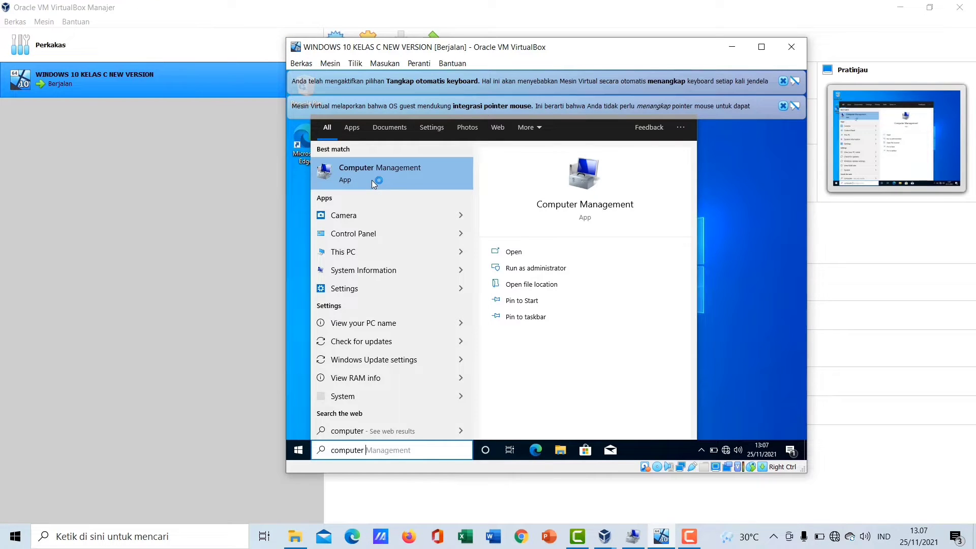
left_click(372, 181)
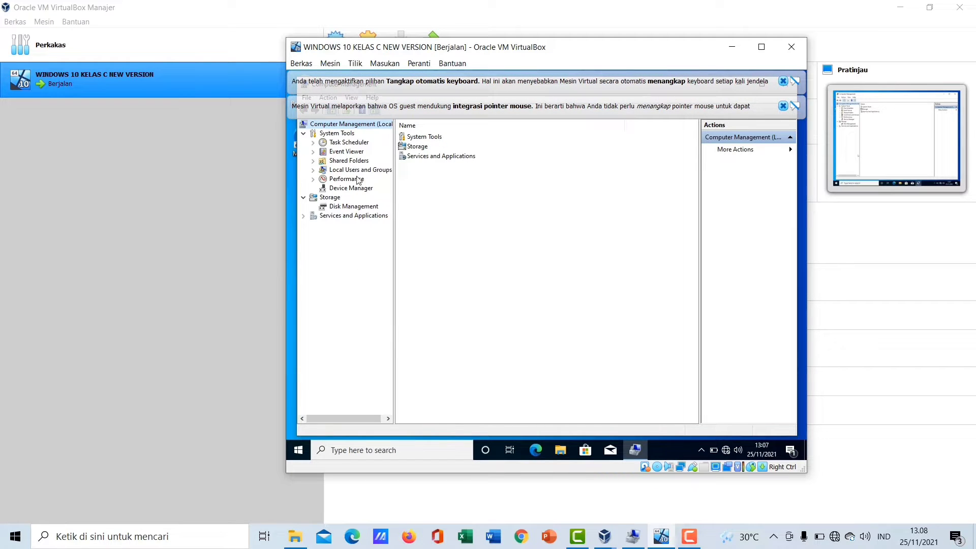
Open Disk Management and initialize Disk 1 and Disk 2 with the GPT (GUID Partition Table) partition style.
left_click(360, 206)
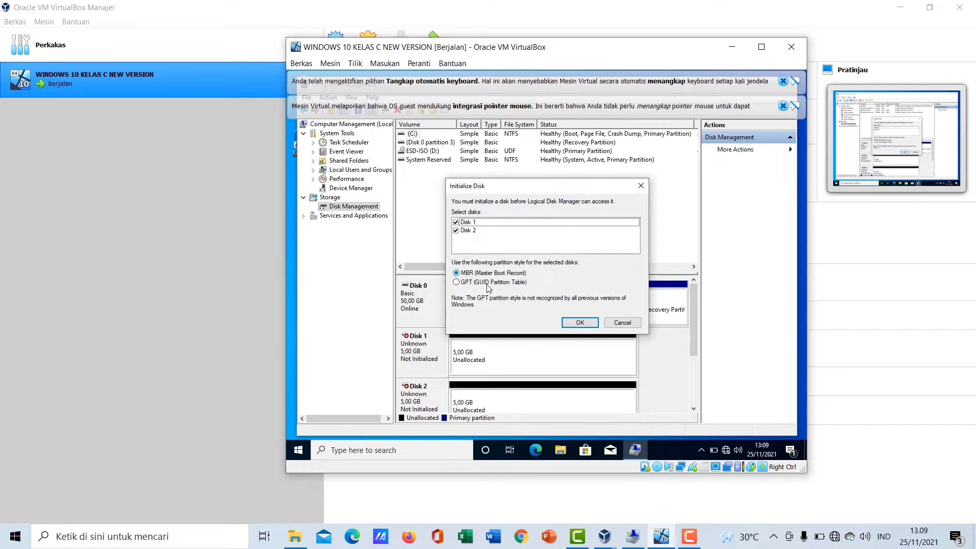
left_click(456, 286)
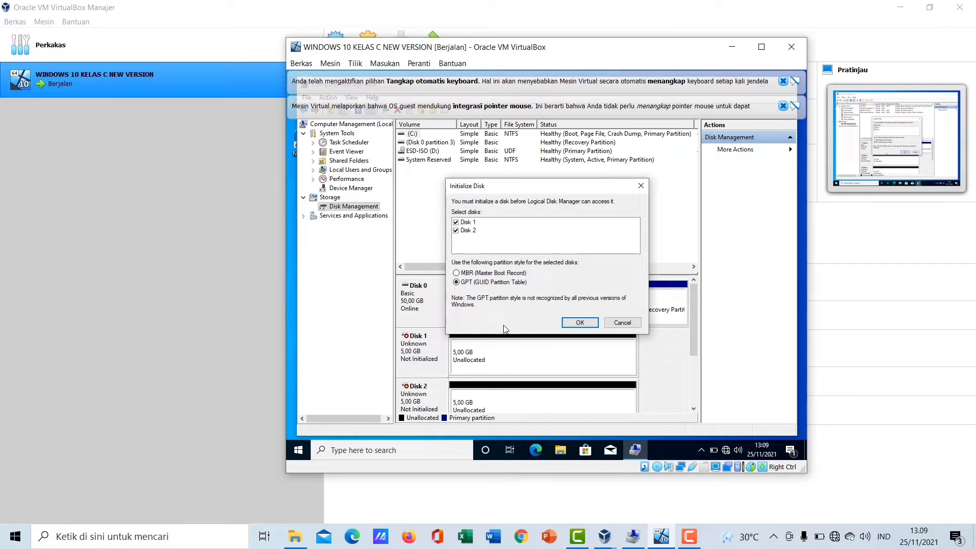
left_click(579, 322)
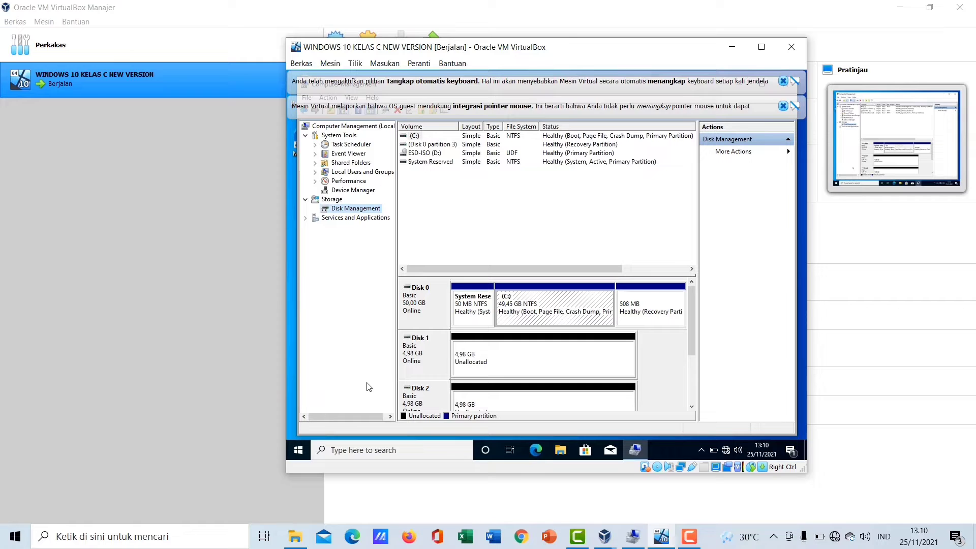
right_click(429, 358)
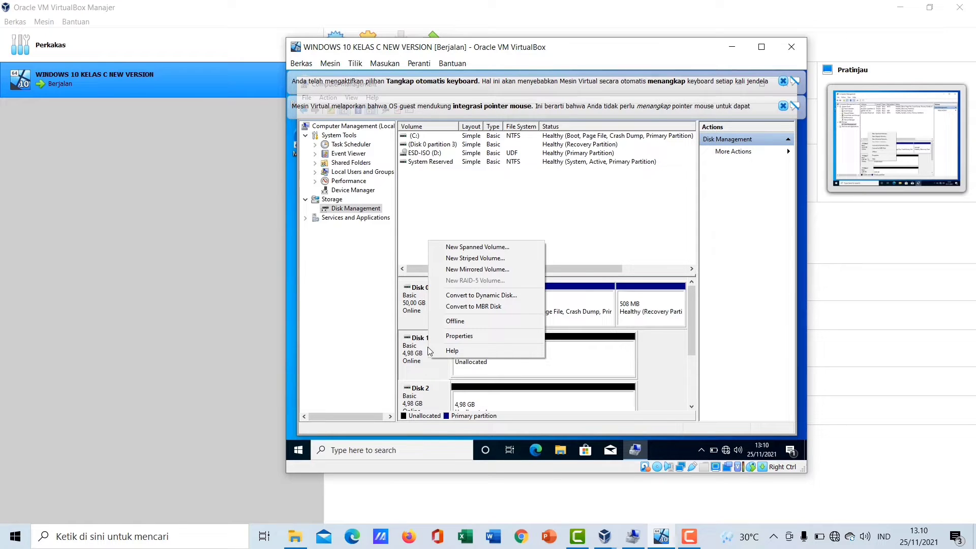
left_click(422, 360)
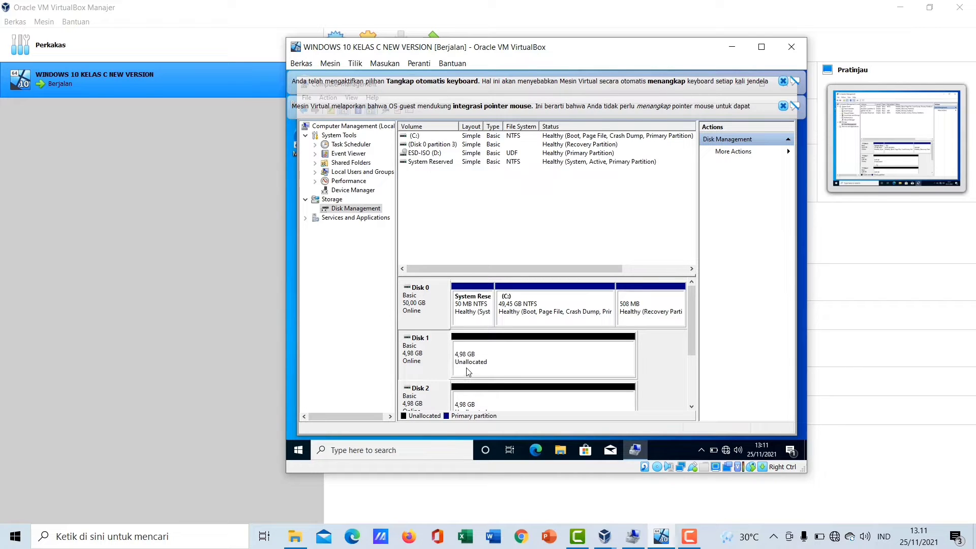
Start a new simple volume in Disk 1's unallocated space and set its size to 1000 MB.
right_click(504, 362)
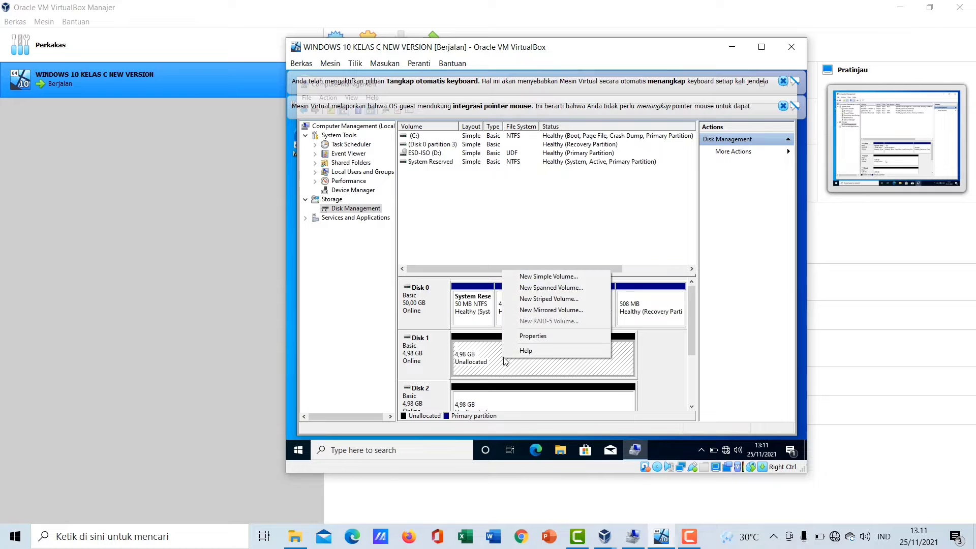
left_click(543, 277)
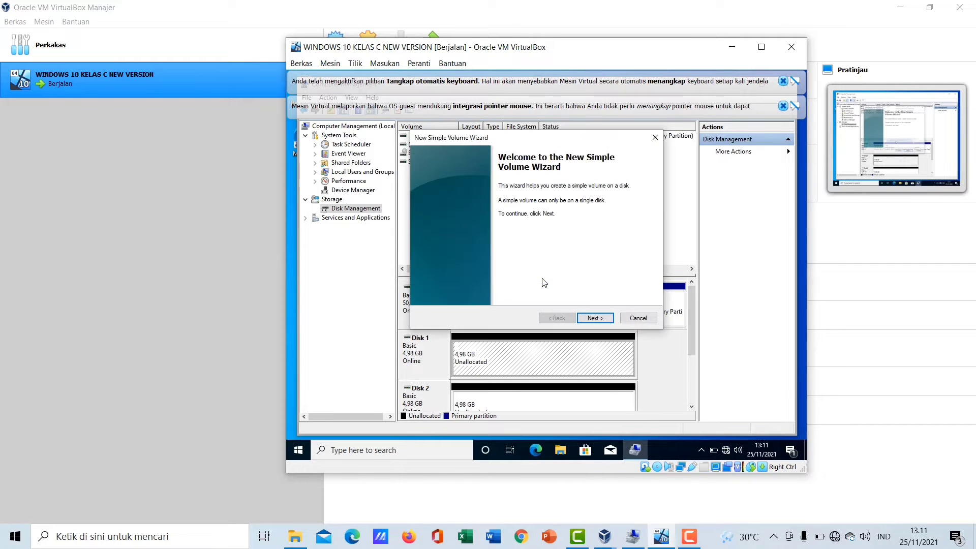
left_click(594, 318)
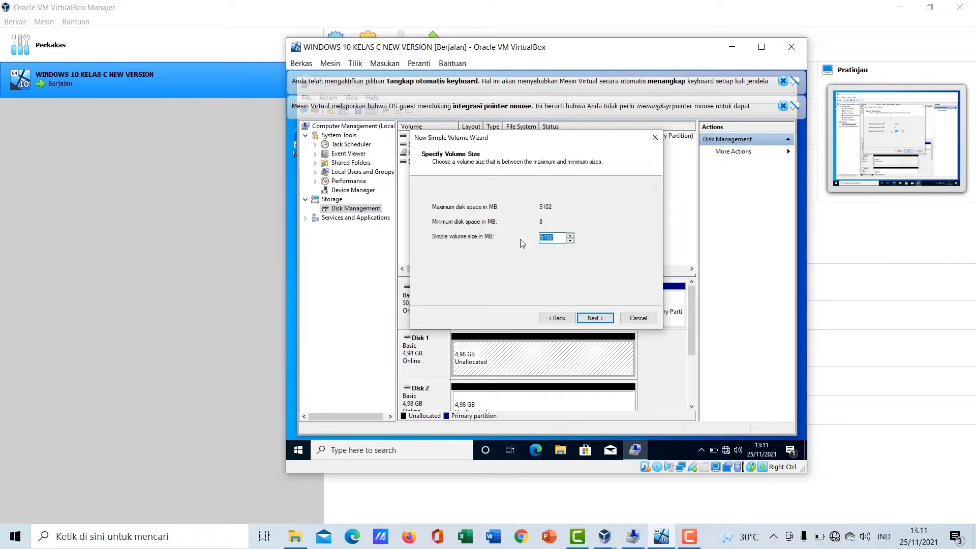
type("1")
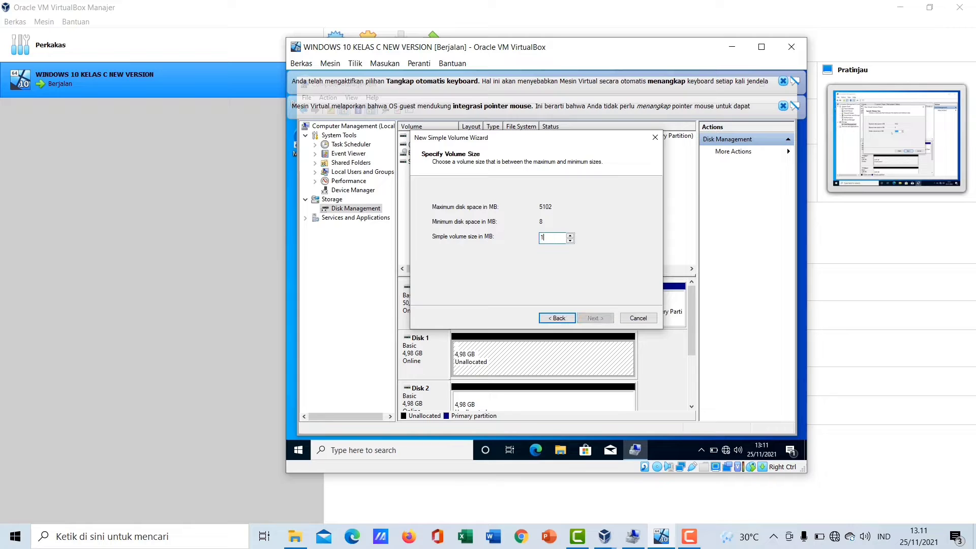
type("000")
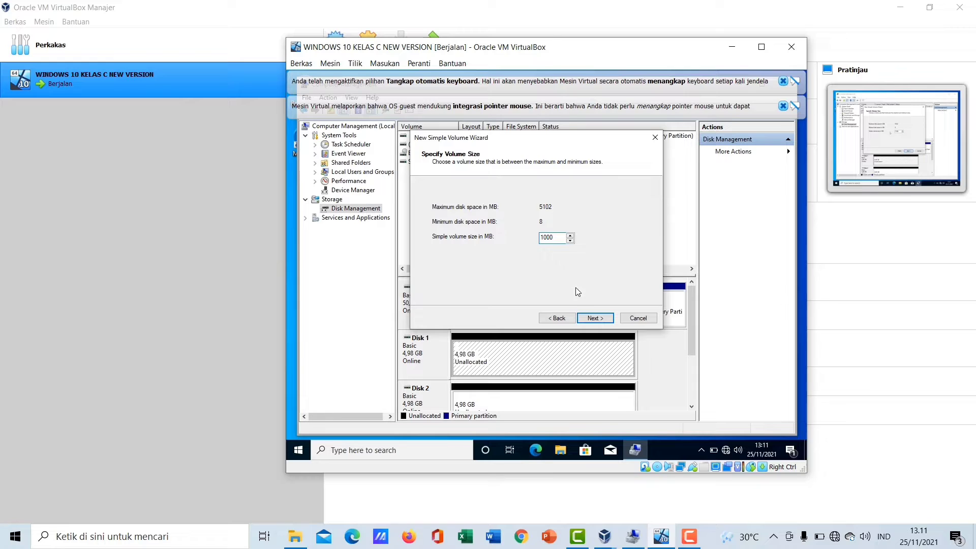
left_click(604, 323)
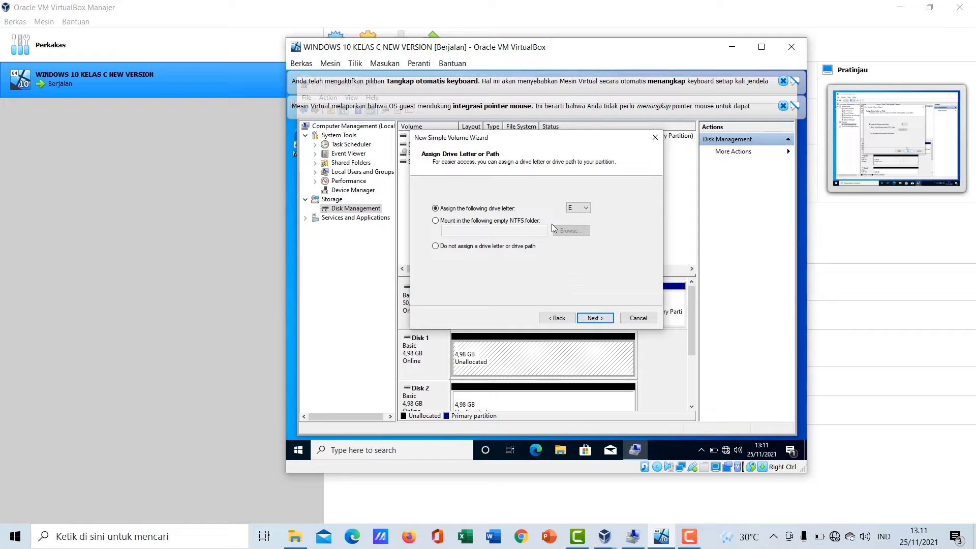
Assign drive letter F and the label "Simple volume" to the new simple volume and create it.
left_click(585, 210)
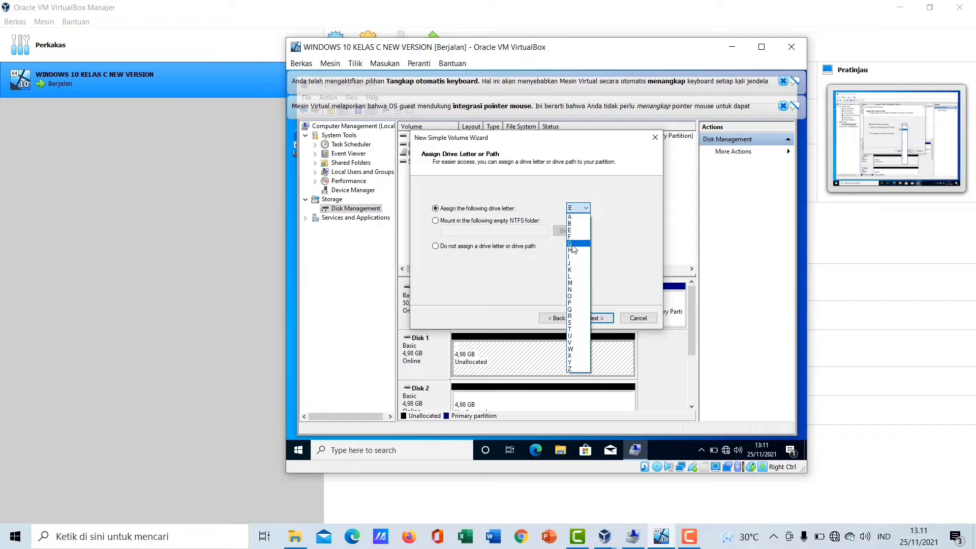
left_click(571, 237)
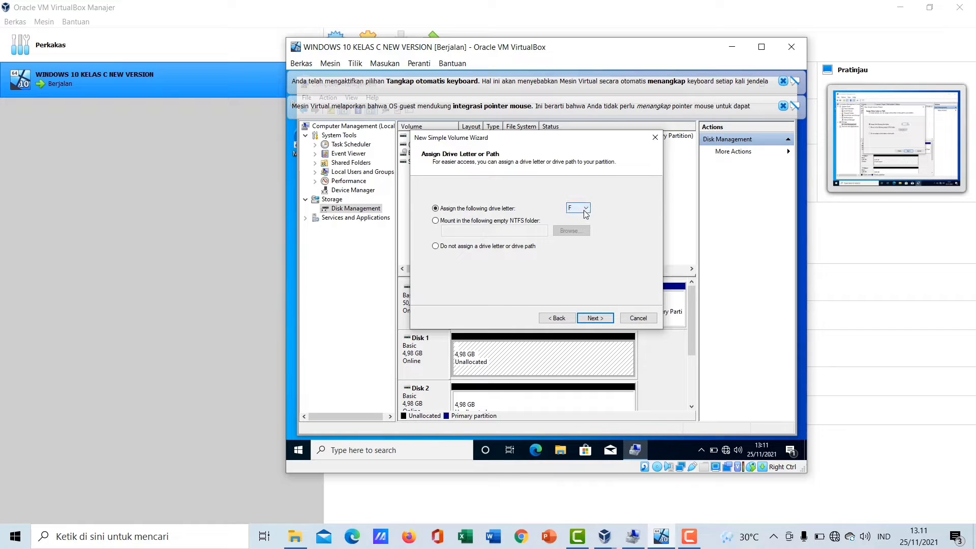
left_click(595, 318)
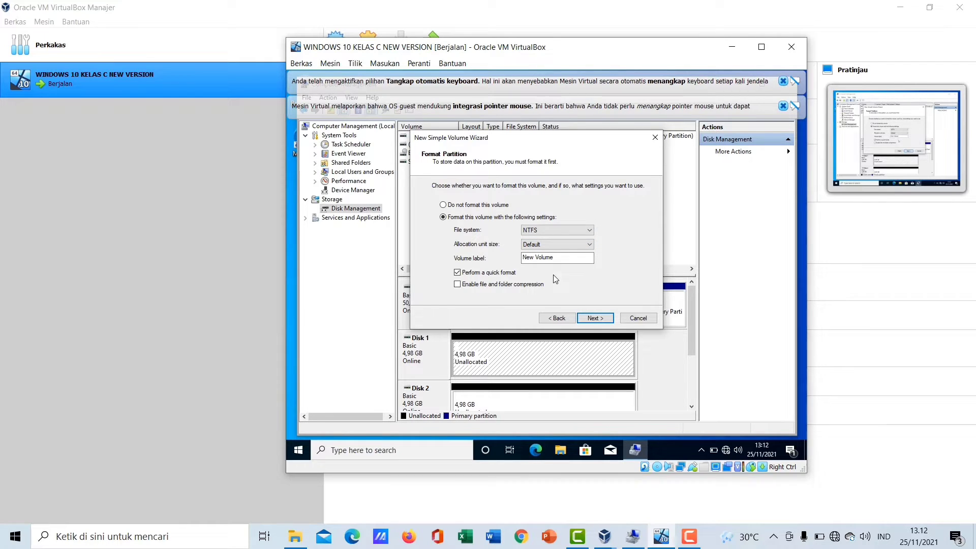
left_click_drag(554, 257, 514, 263)
type("Simpl")
left_click(592, 320)
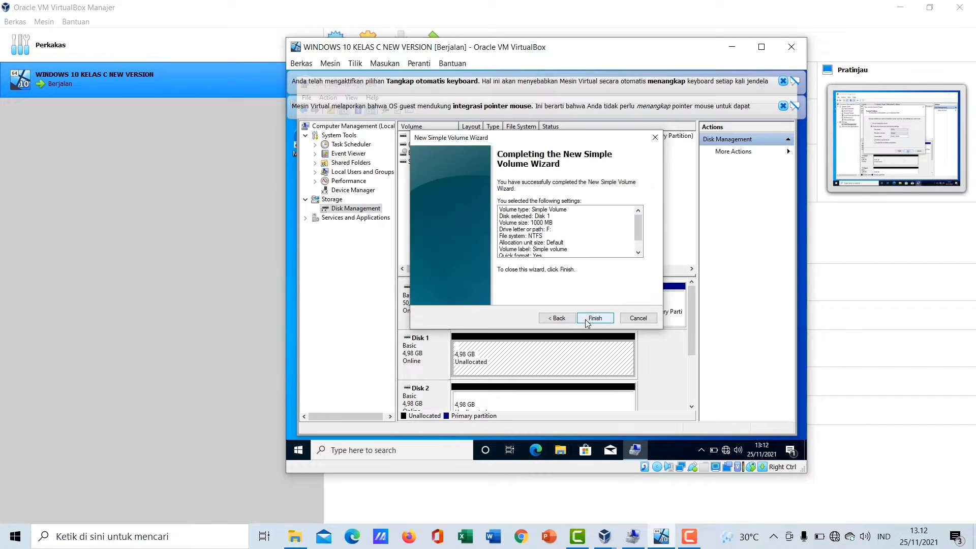
left_click(581, 318)
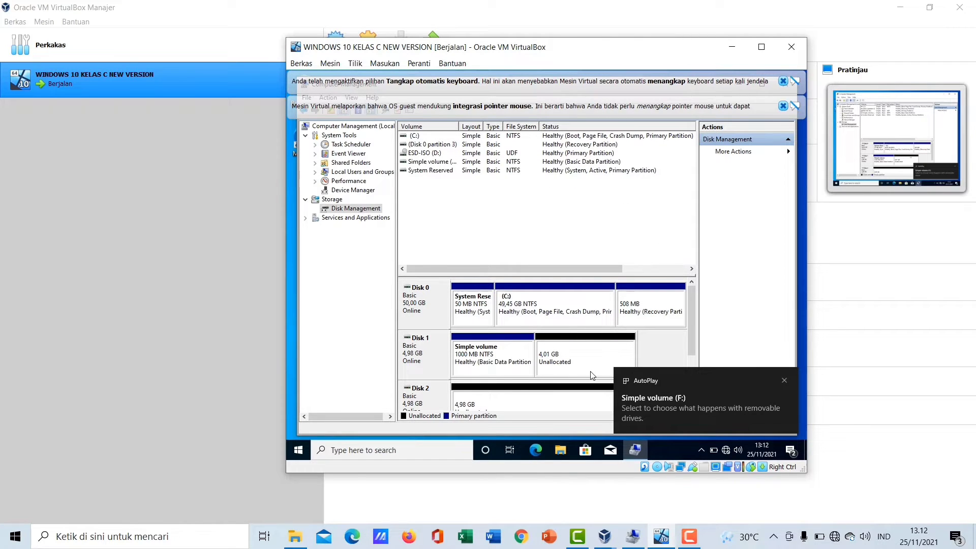
Start a new spanned volume from Disk 1's remaining unallocated space and add Disk 2 to the selected disks.
right_click(568, 352)
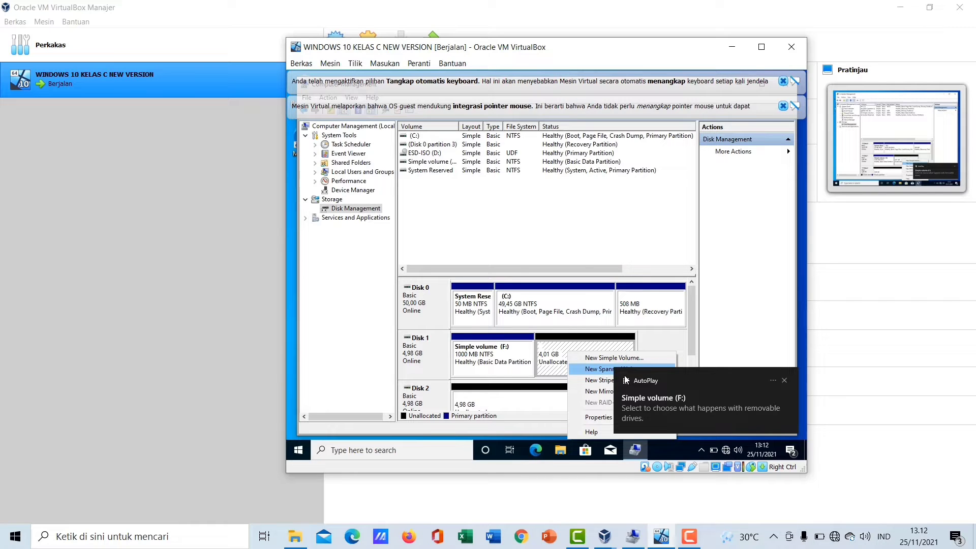
left_click(596, 372)
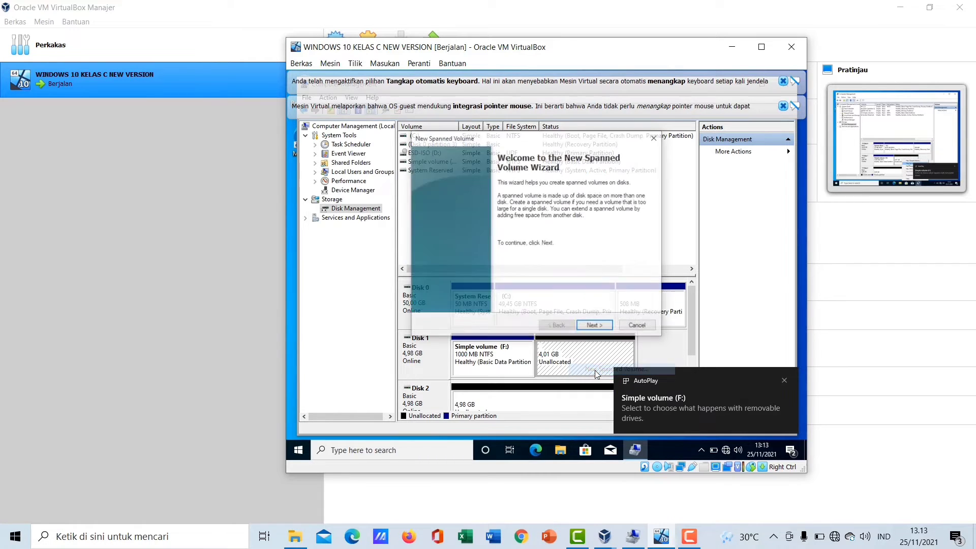
left_click(595, 327)
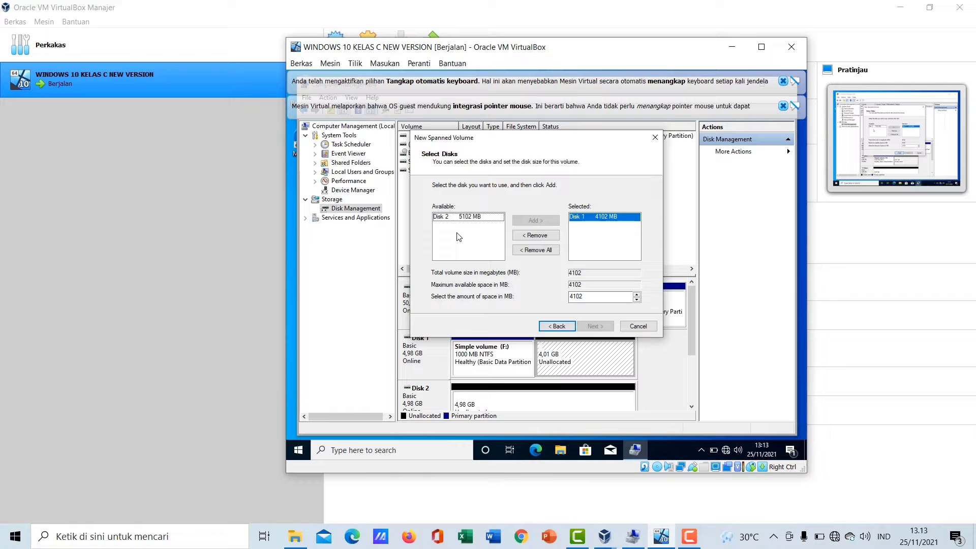
left_click(475, 218)
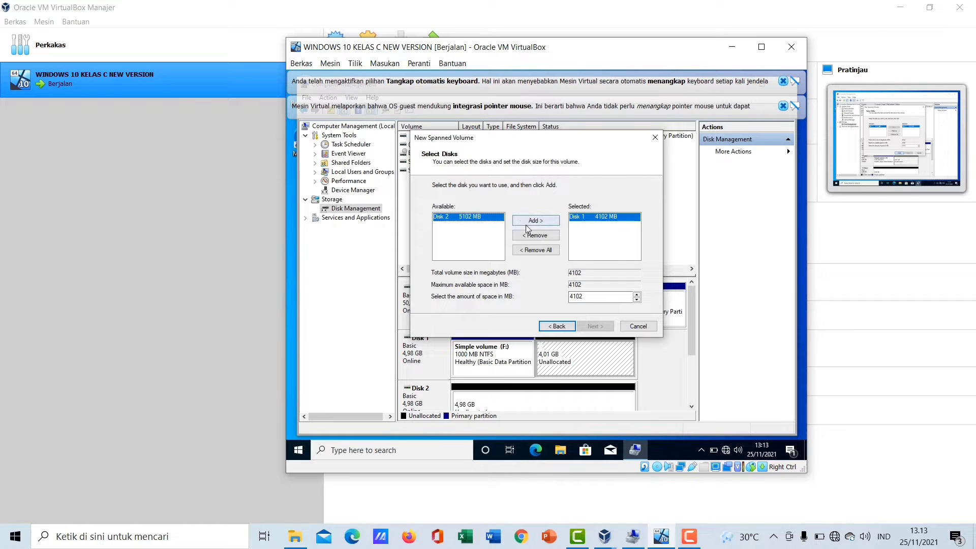
left_click(535, 221)
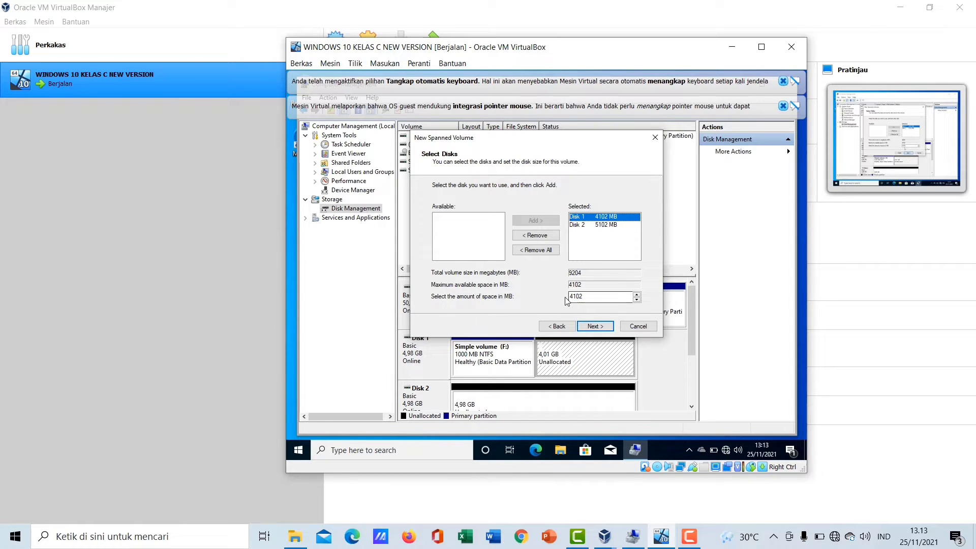
Set the spanned volume's space to 1000 MB on Disk 1 and 1000 MB on Disk 2.
left_click(572, 296)
double_click(573, 296)
type("1000")
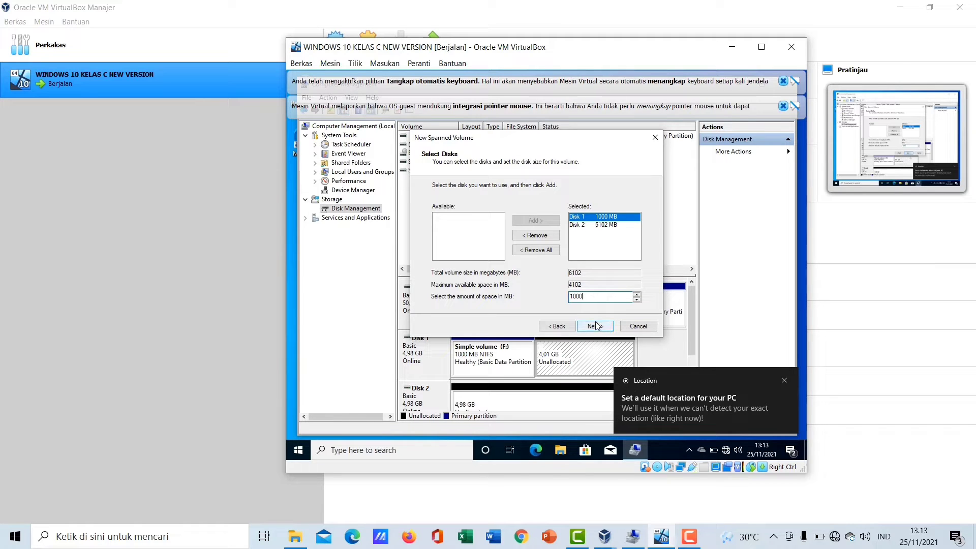
left_click(608, 225)
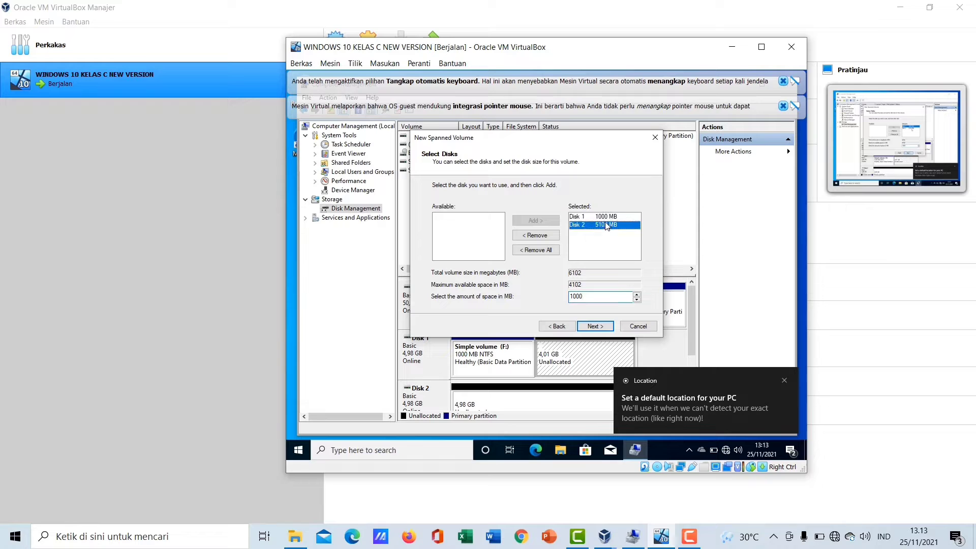
double_click(571, 297)
type("1")
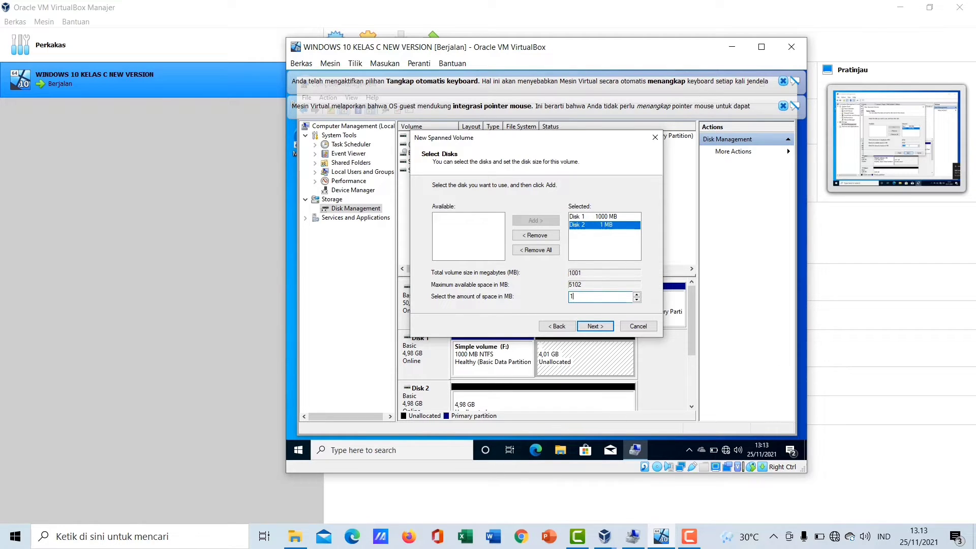
type("000")
left_click(598, 328)
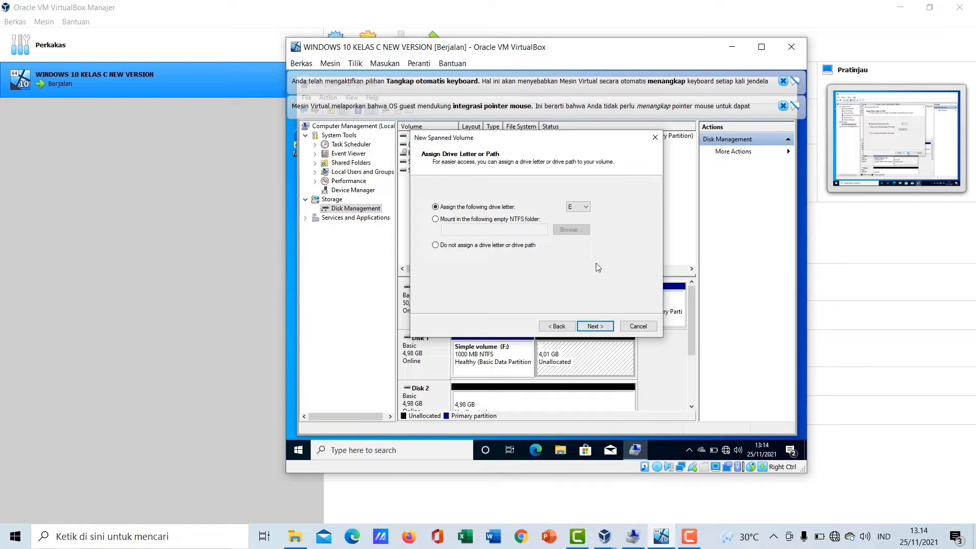
Assign drive letter G and the label "Spanned volume" to the spanned volume, and create it with conversion to dynamic disks.
left_click(585, 210)
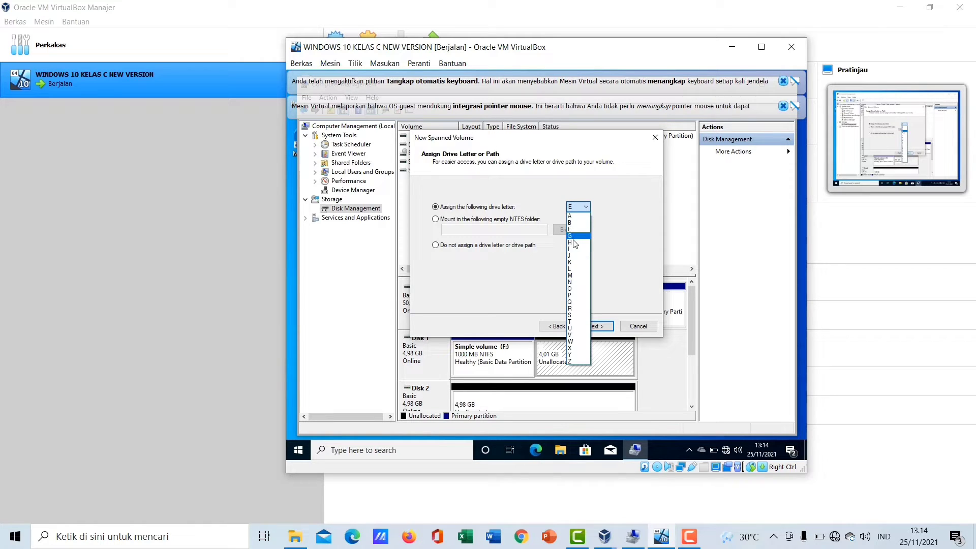
left_click(574, 236)
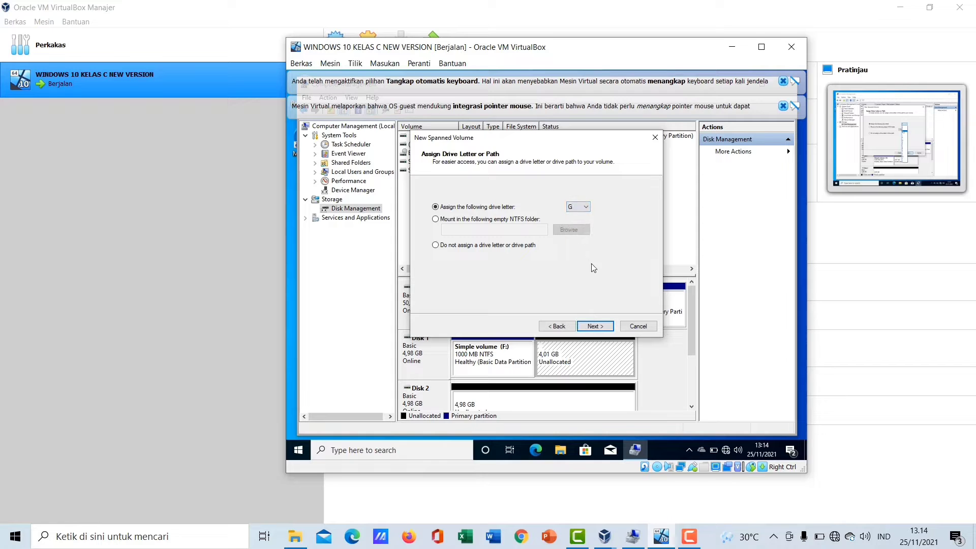
left_click(591, 323)
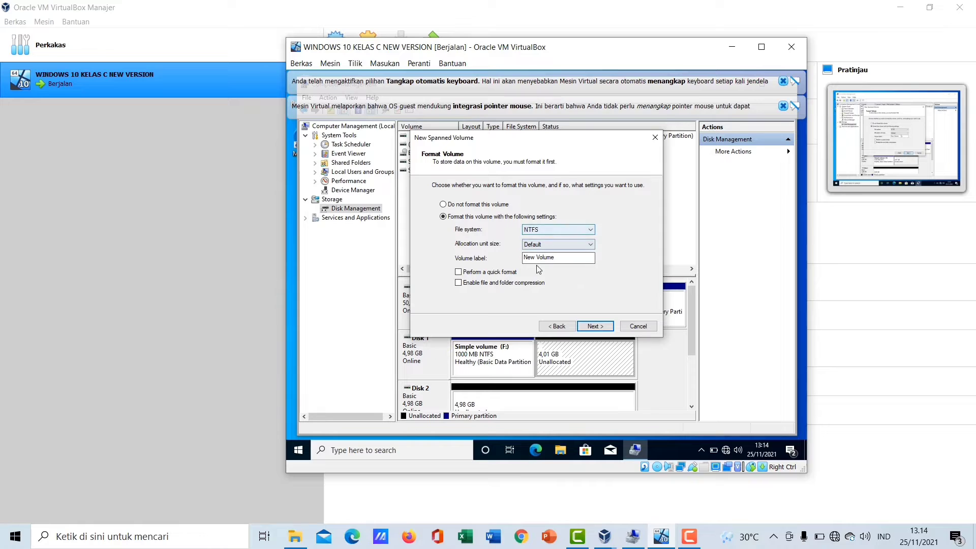
left_click(526, 258)
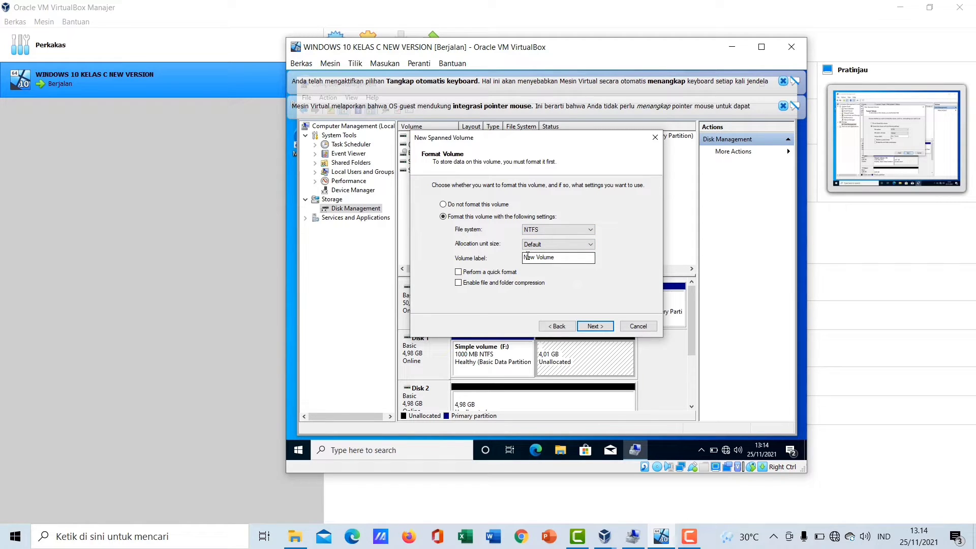
left_click_drag(525, 258, 554, 257)
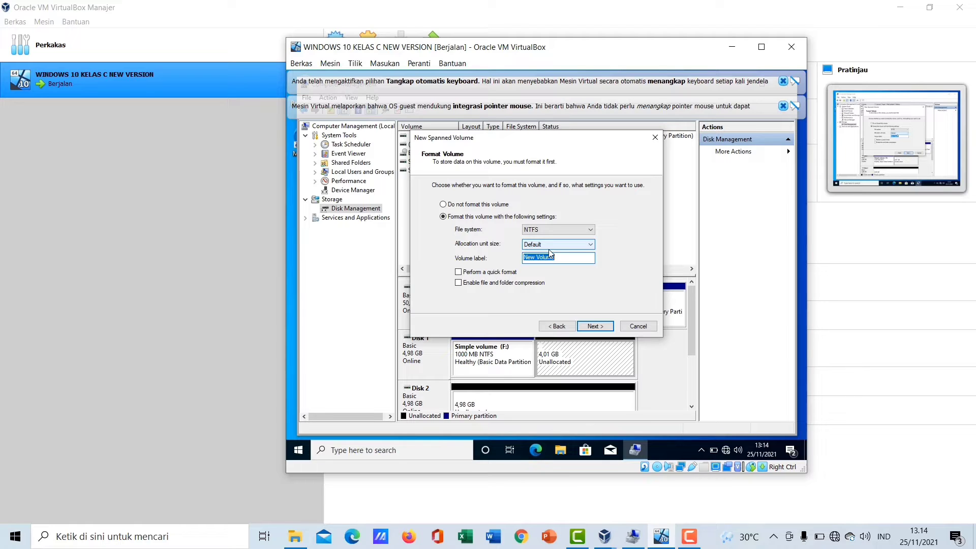
type("Spanned")
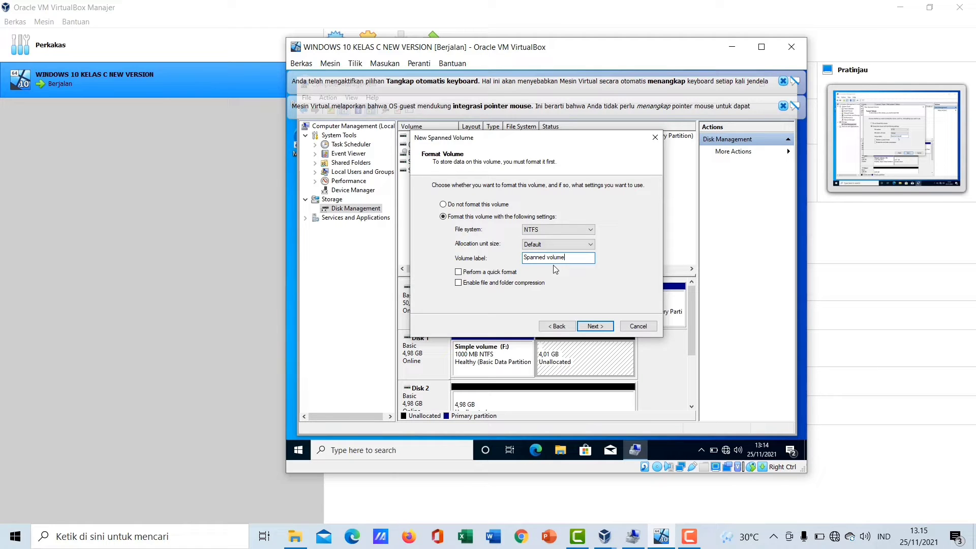
left_click(597, 326)
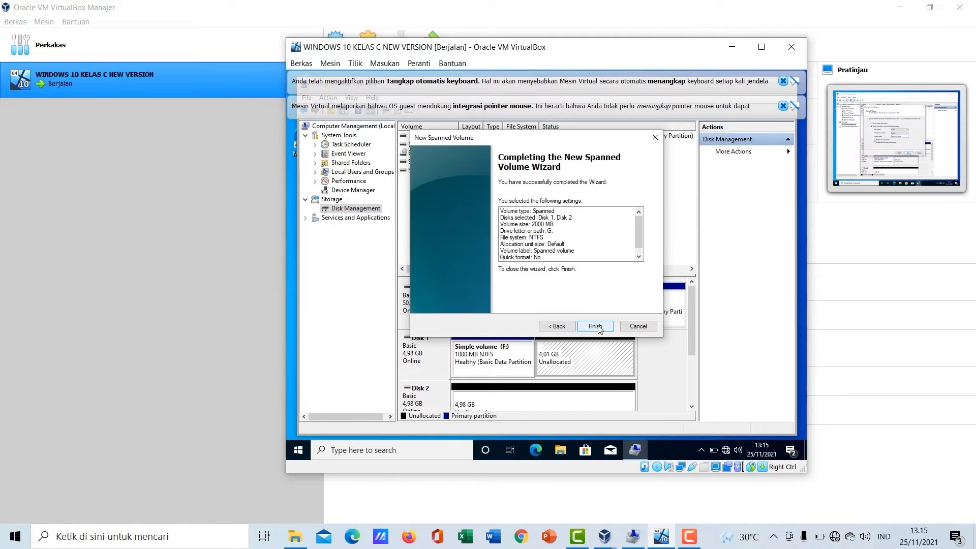
left_click(597, 327)
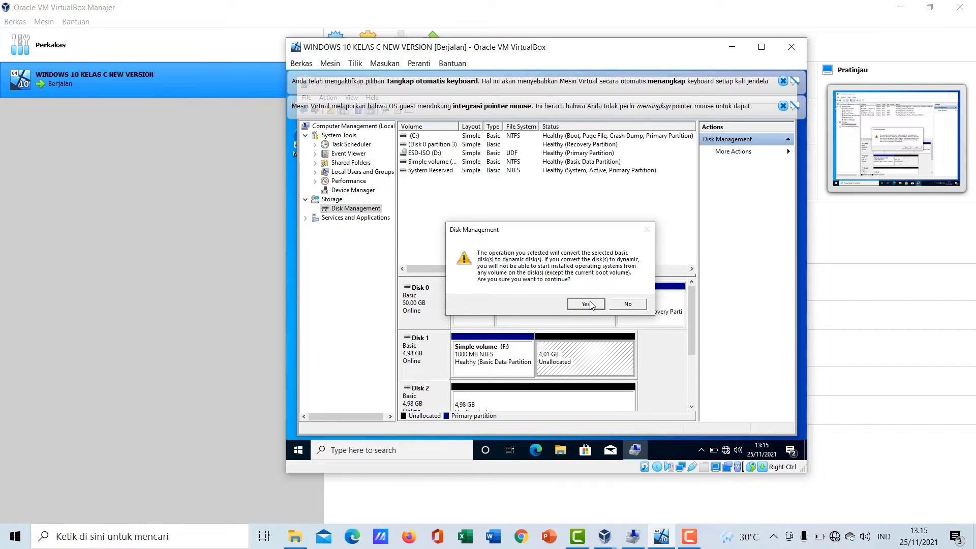
left_click(590, 304)
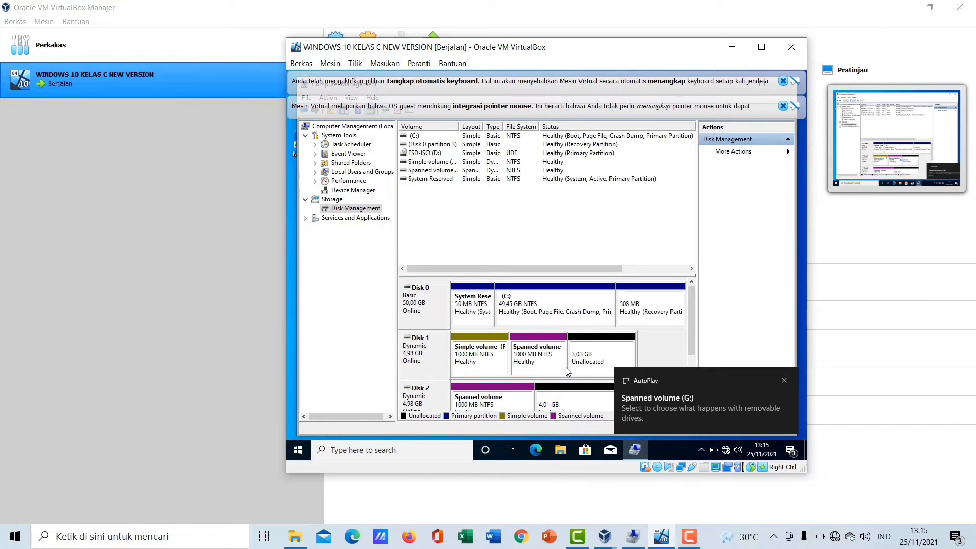
Start a new striped volume from Disk 1's remaining unallocated space and add Disk 2 to the selected disks.
right_click(586, 355)
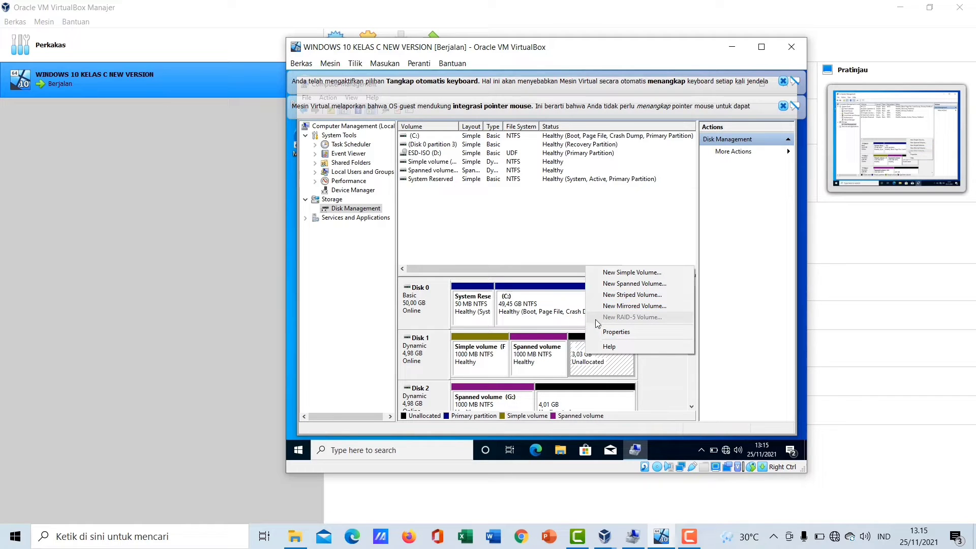
left_click(615, 300)
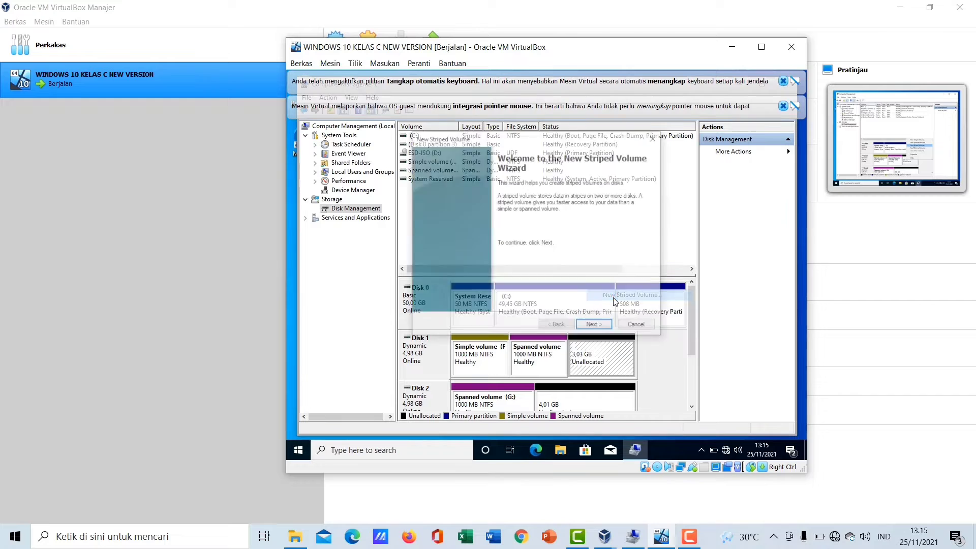
left_click(598, 326)
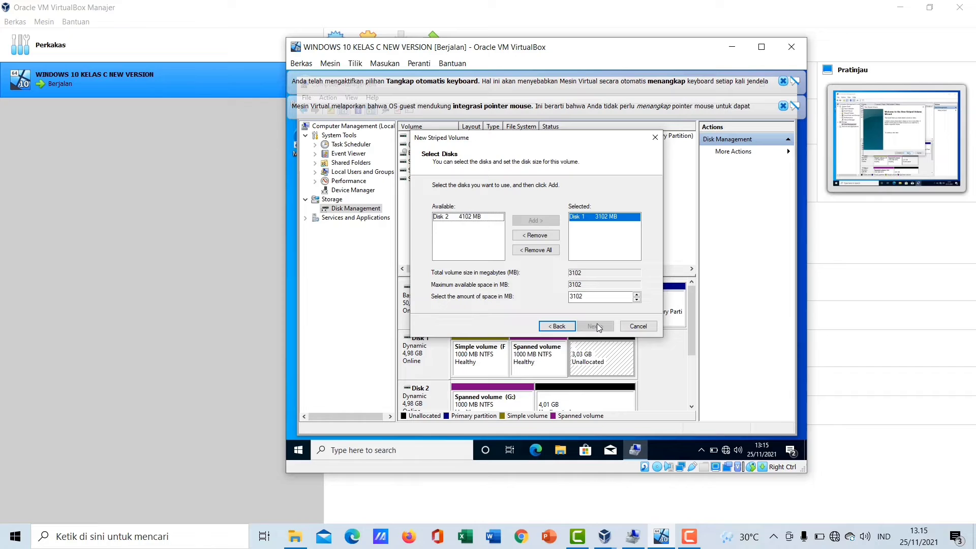
left_click(473, 217)
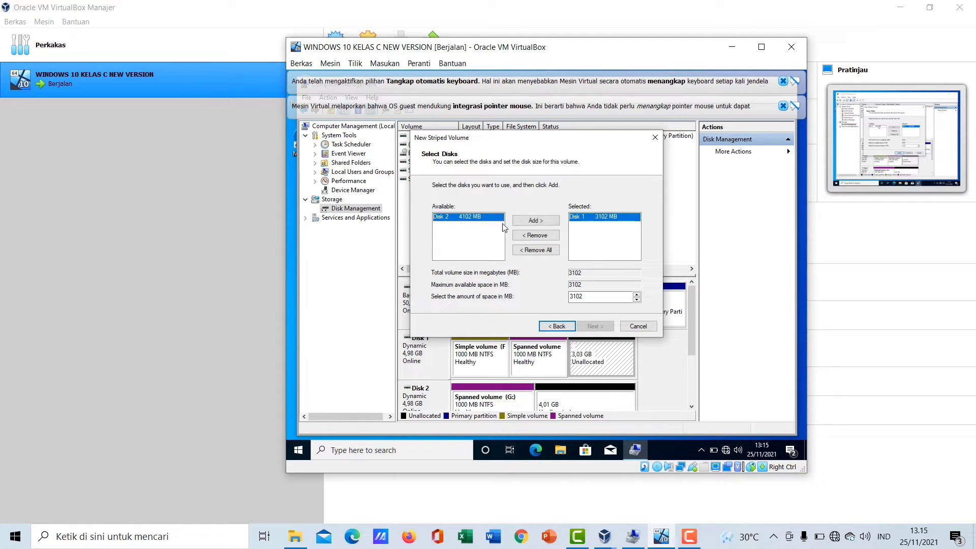
left_click(529, 221)
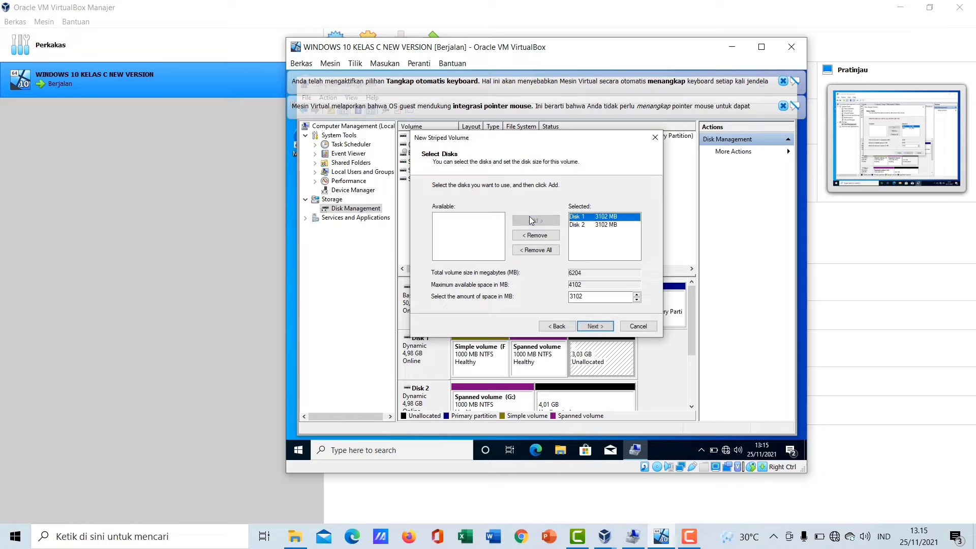
Set the striped volume's space to 1000 MB on each of the two selected disks.
left_click(571, 295)
left_click_drag(571, 295, 593, 296)
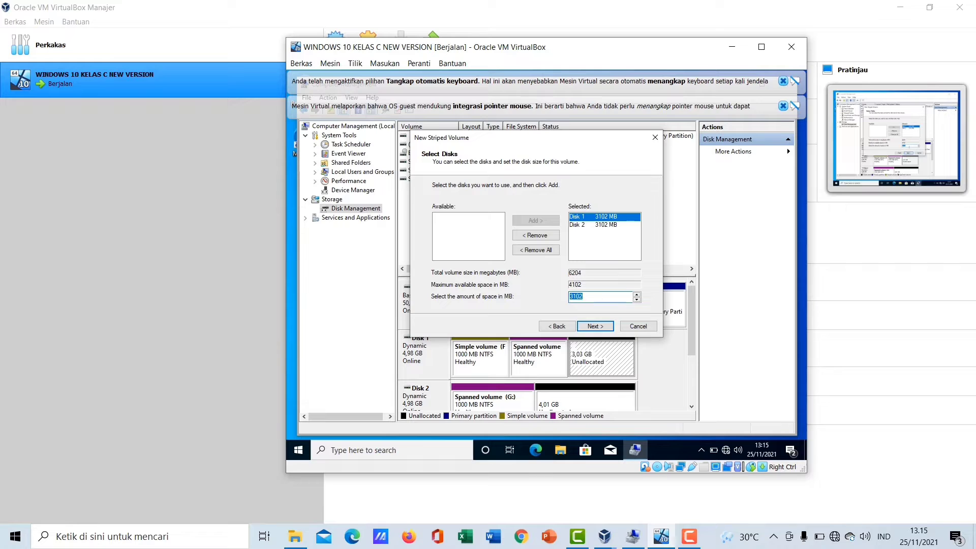
type("1000")
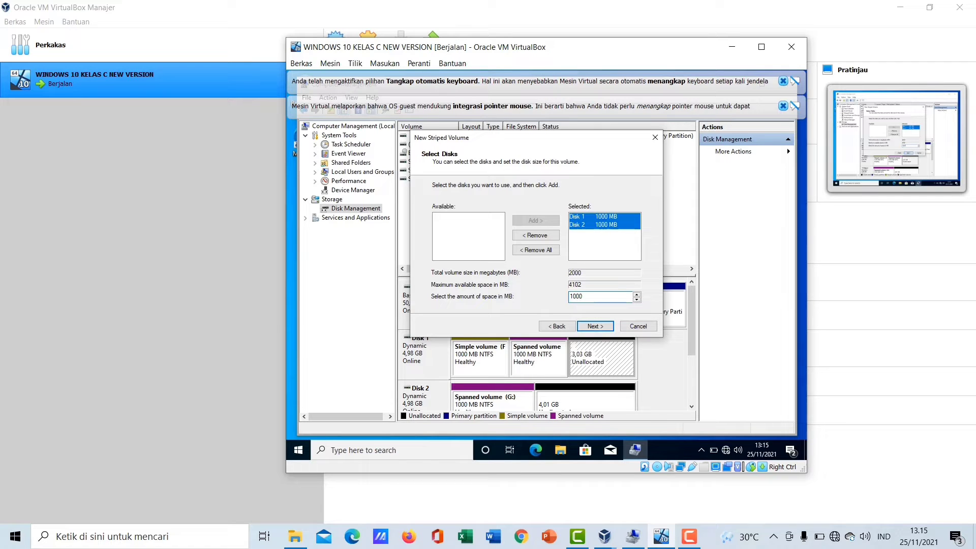
left_click(601, 227)
left_click(594, 326)
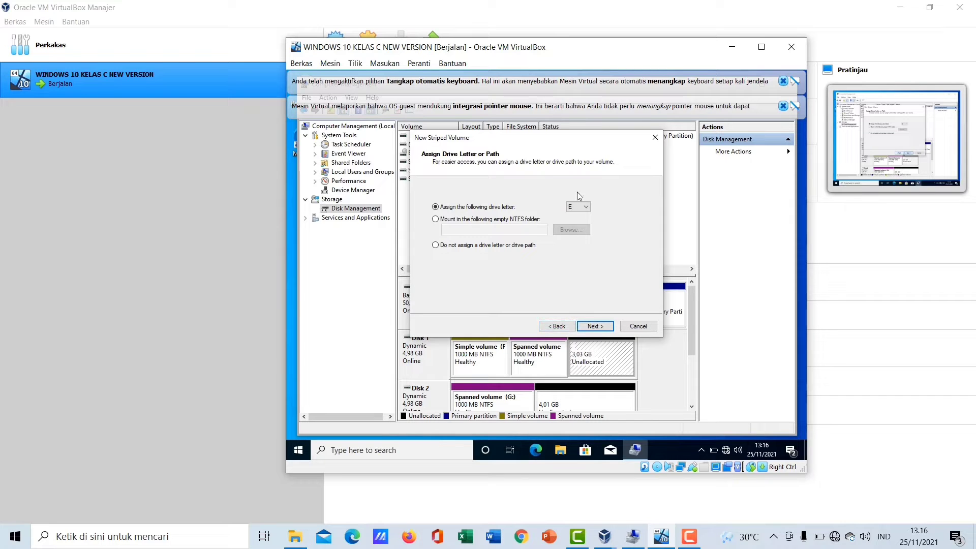
Assign drive letter H and the label "StripedVolume" to the striped volume, and create it.
left_click(584, 206)
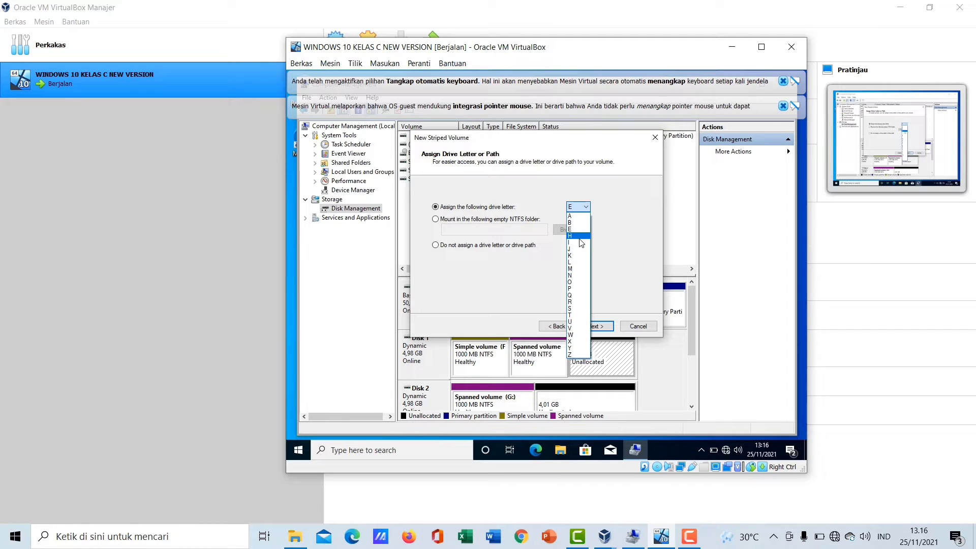
left_click(572, 235)
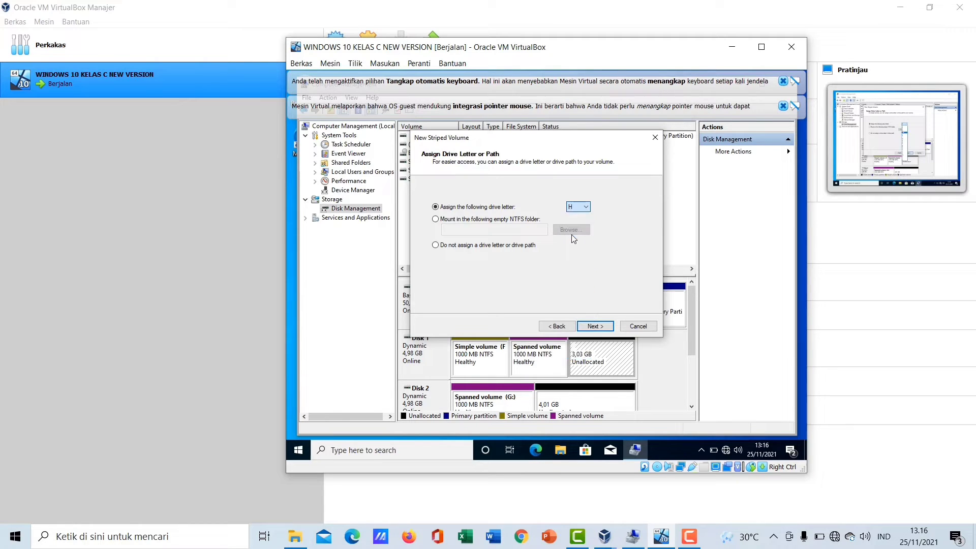
left_click(595, 328)
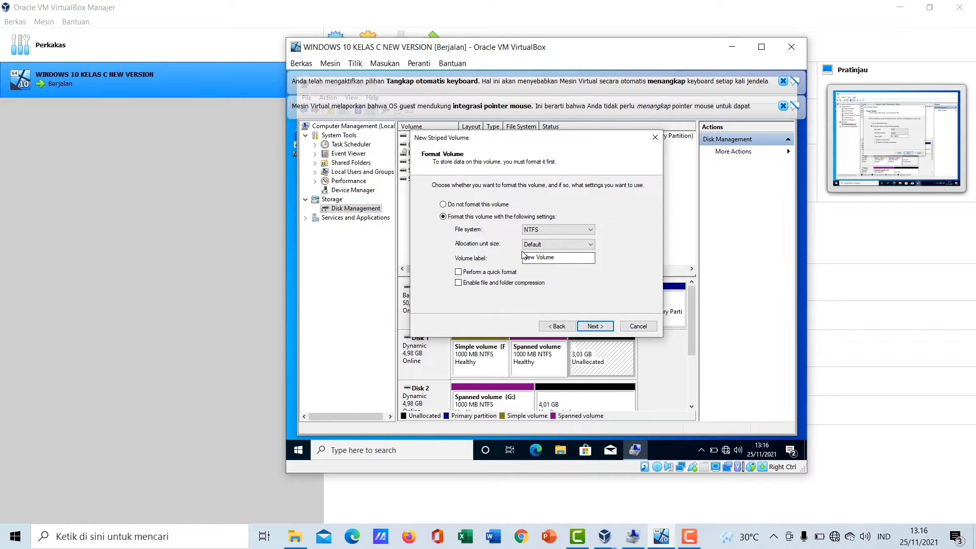
left_click_drag(524, 258, 537, 258)
type("Striped")
left_click(592, 327)
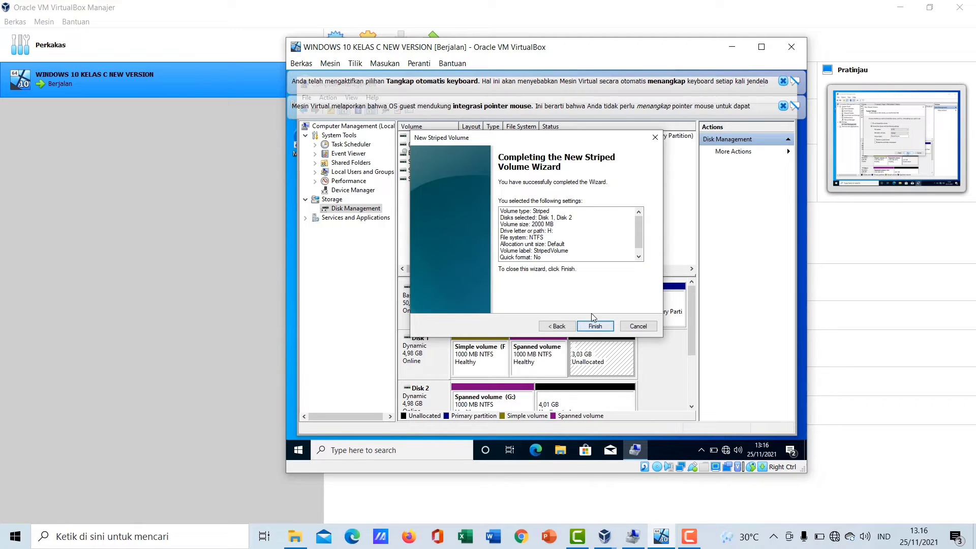
left_click(594, 327)
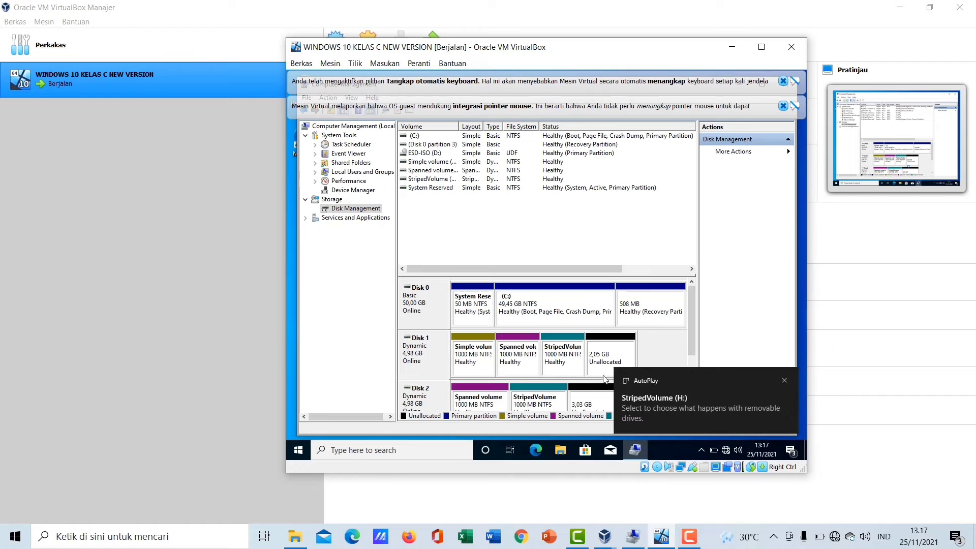
Dismiss the AutoPlay notification, start a new mirrored volume from Disk 1's unallocated space and add Disk 2 to it.
right_click(604, 351)
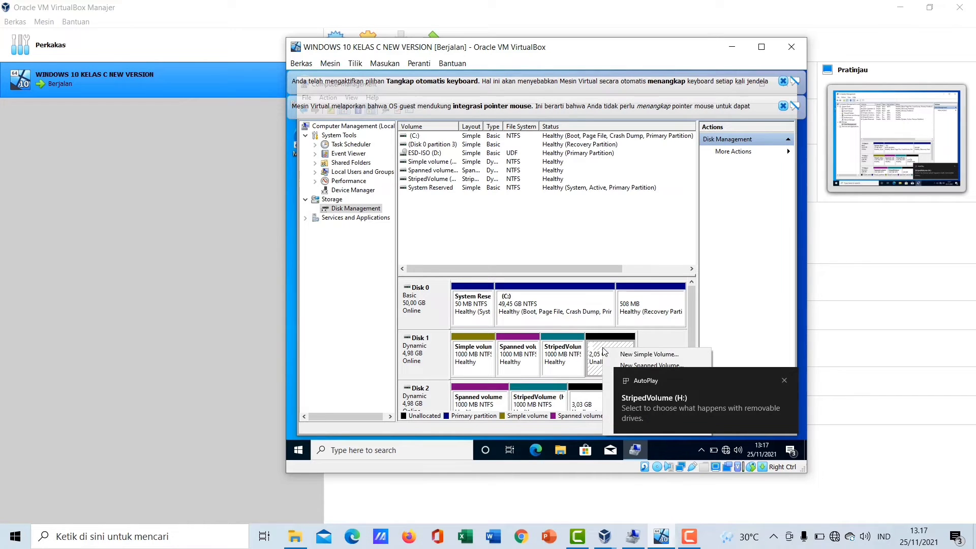
left_click(785, 381)
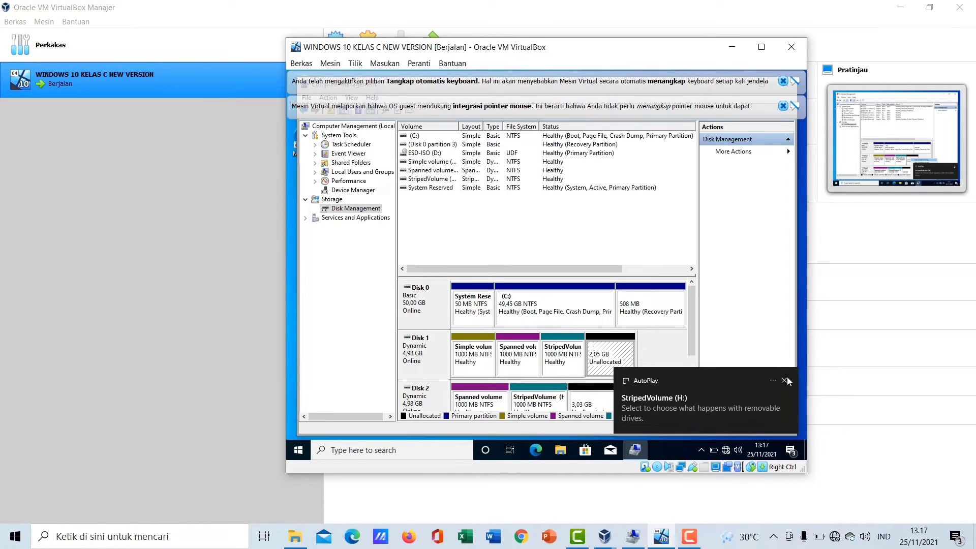
right_click(616, 351)
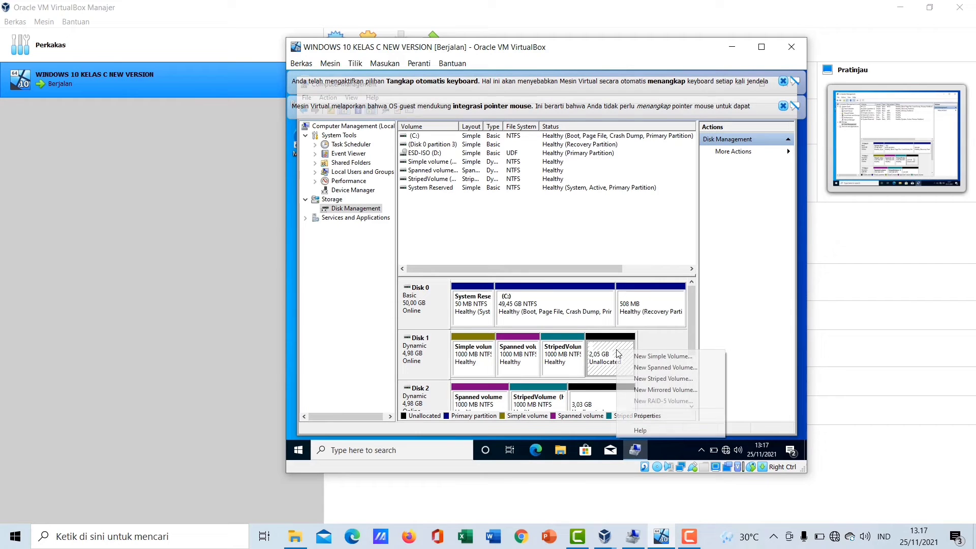
left_click(651, 391)
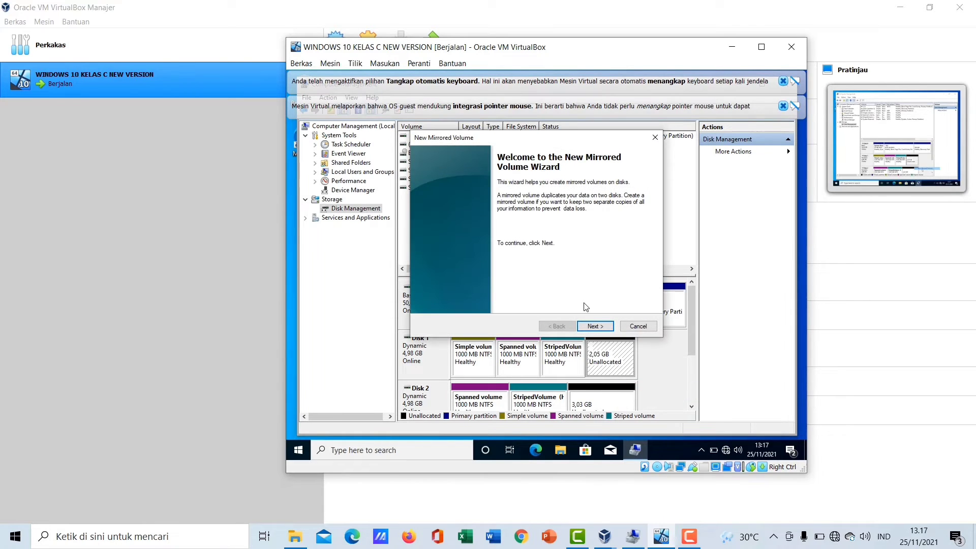
left_click(592, 328)
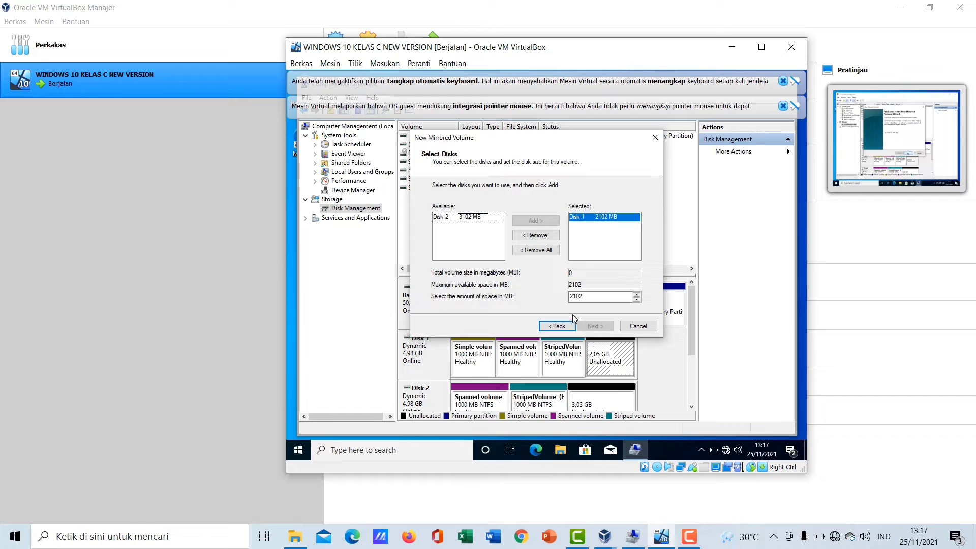
left_click(492, 218)
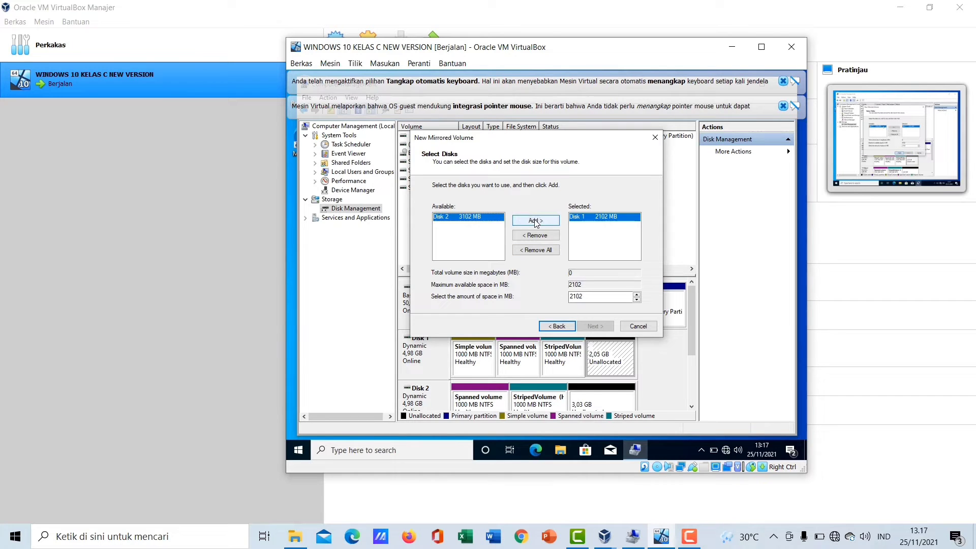
left_click(536, 221)
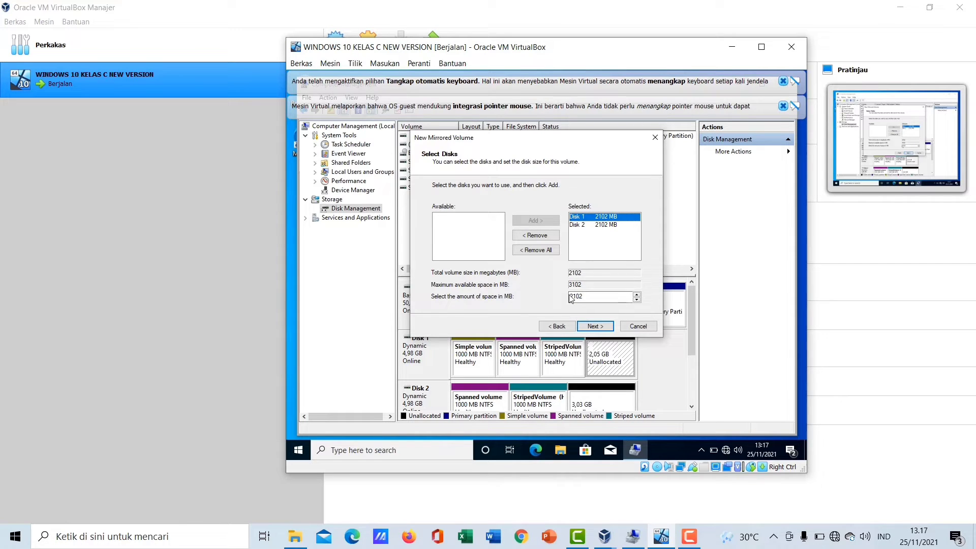
Set the mirrored volume's space to 1000 MB on each of the two selected disks.
double_click(586, 296)
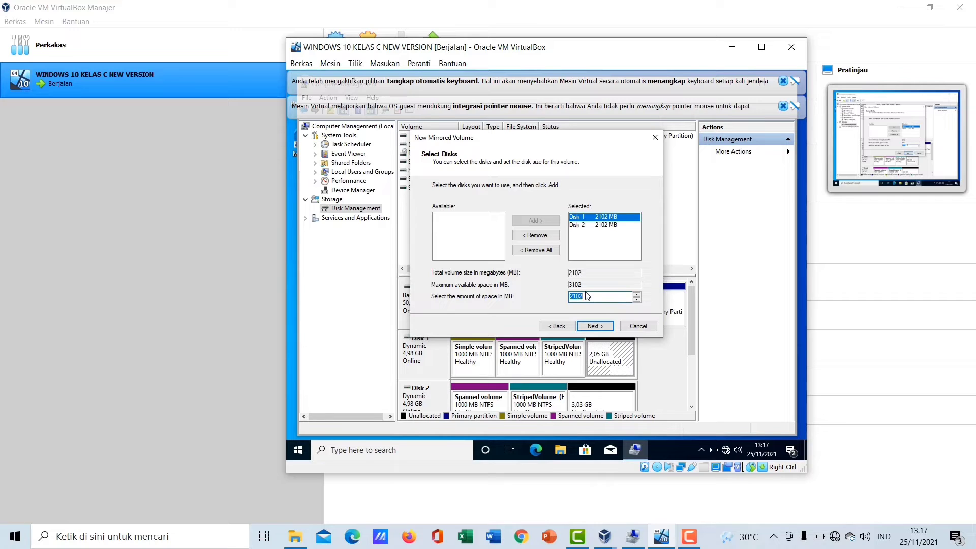
type("1000")
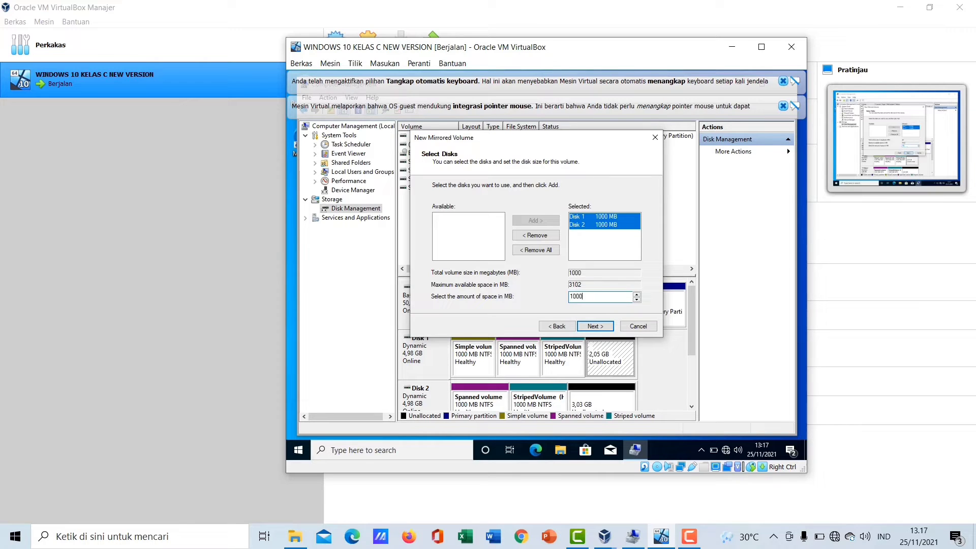
left_click(594, 327)
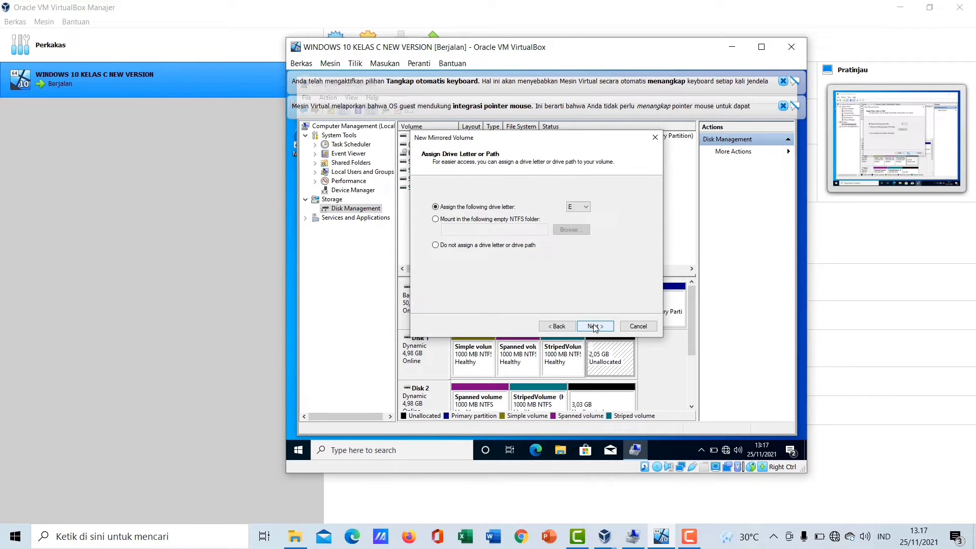
Assign drive letter I and the label "Mirrored Volume" to the mirrored volume, and create it.
left_click(589, 209)
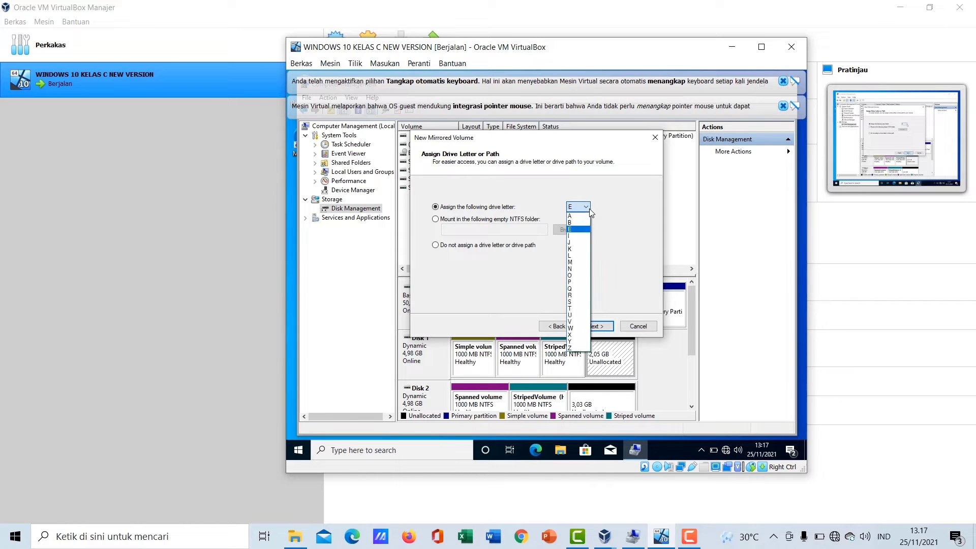
left_click(578, 236)
left_click(595, 326)
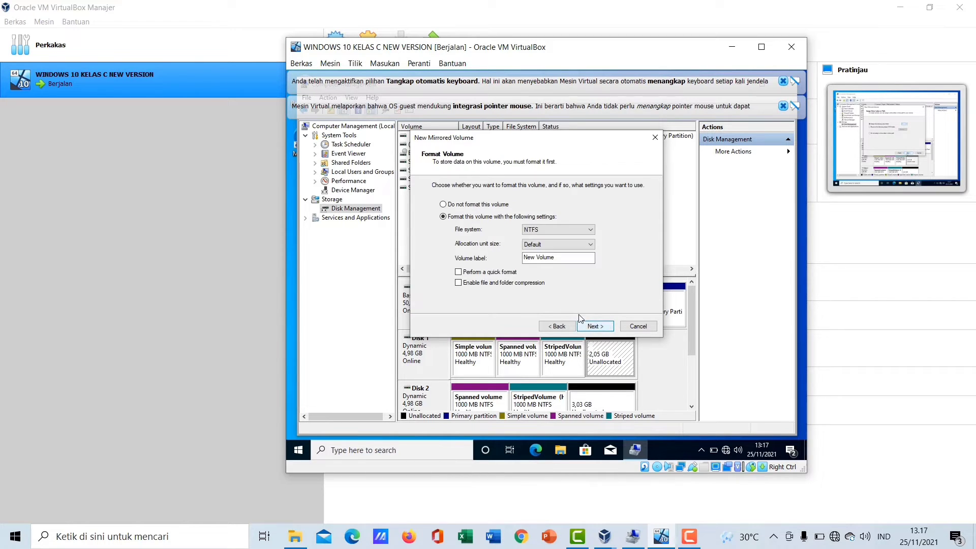
double_click(535, 262)
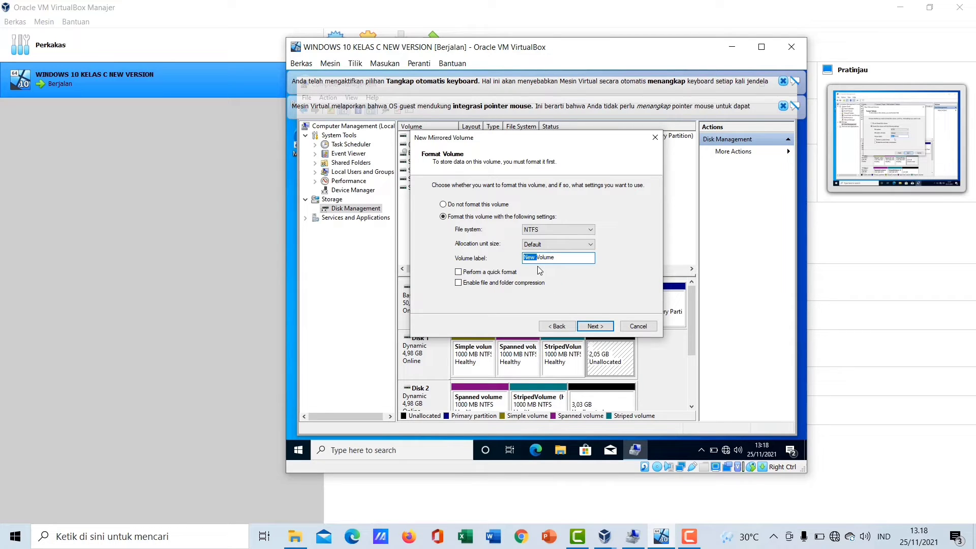
type("M")
type("ir")
type("r")
type("ored")
left_click(598, 329)
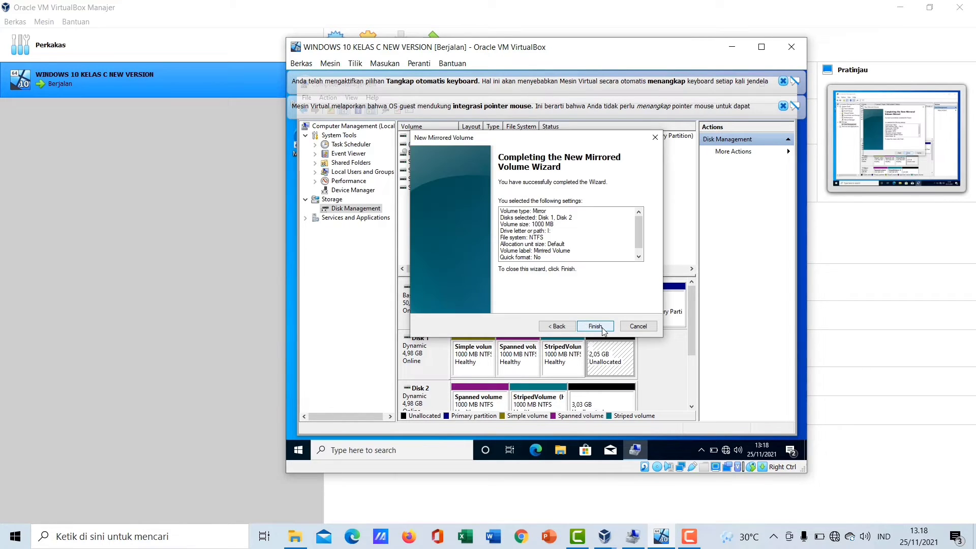
left_click(599, 330)
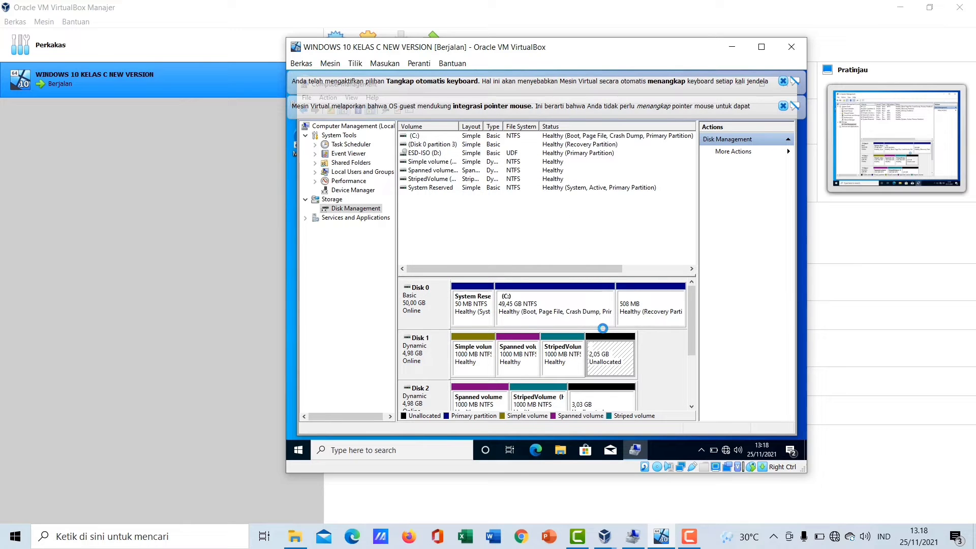